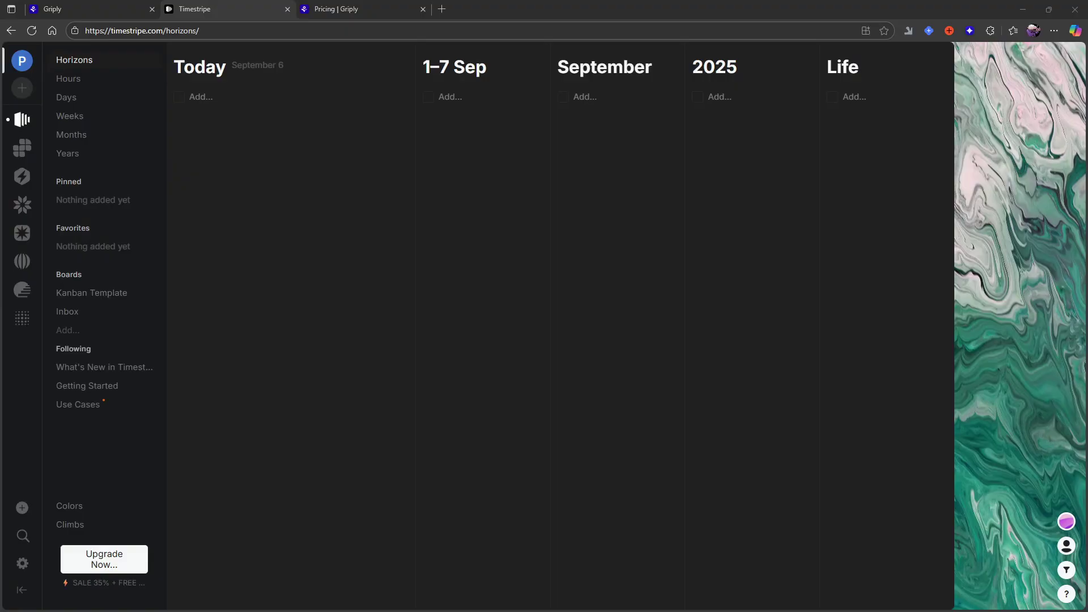
# Open Timestripe's upgrade page with the Monthly, Yearly ($6/month) and Strategists' plans.
pyautogui.click(134, 558)
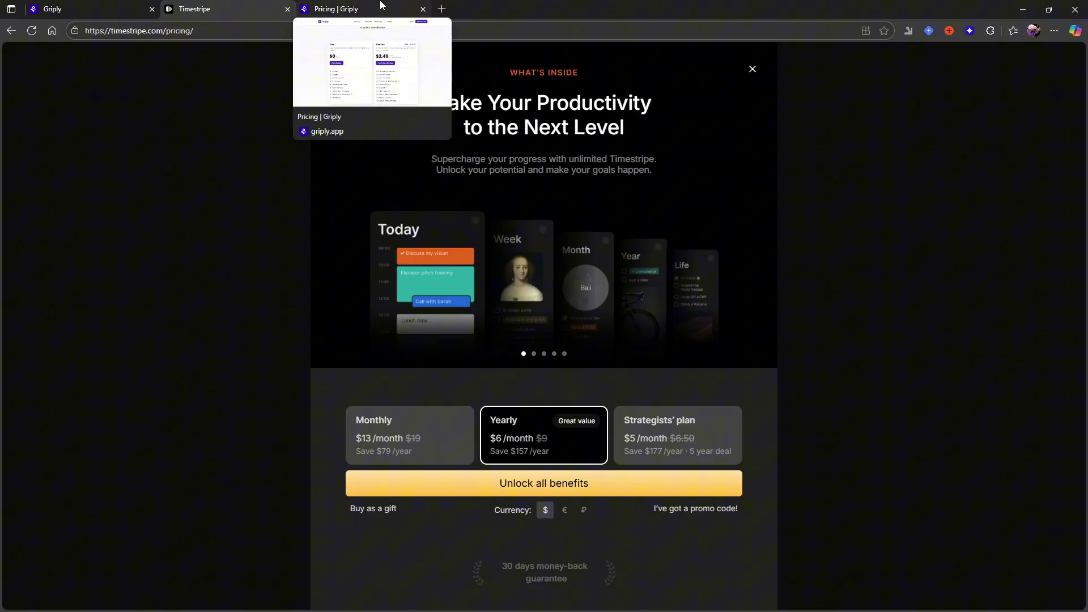
# Compare Griply Premium's $4.99 monthly and $2.49 yearly-billed prices, then return to Timestripe.
pyautogui.click(335, 6)
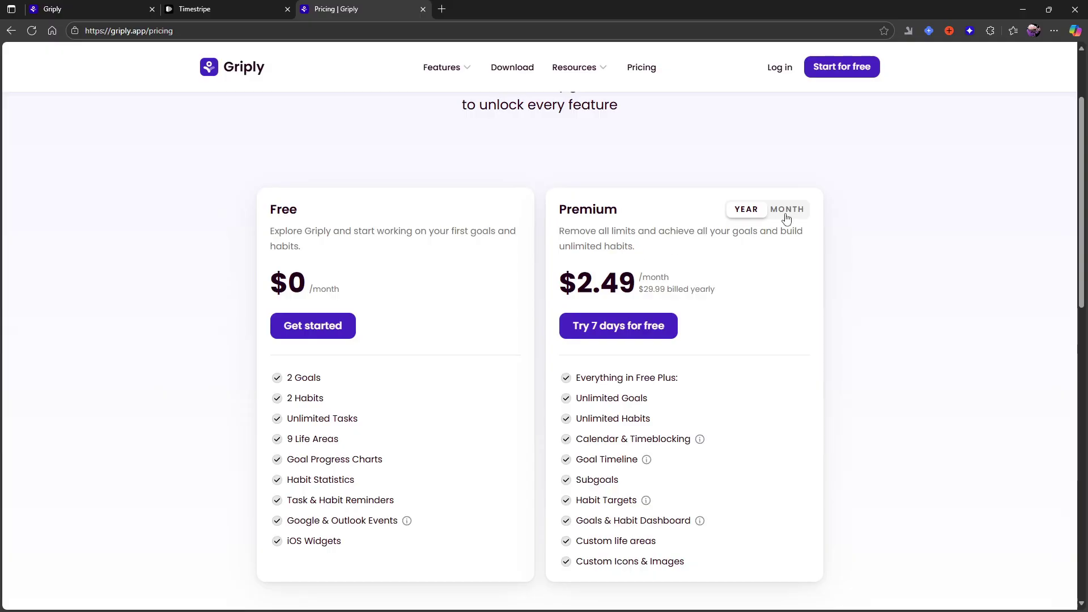
pyautogui.moveTo(786, 209); pyautogui.dragTo(791, 209)
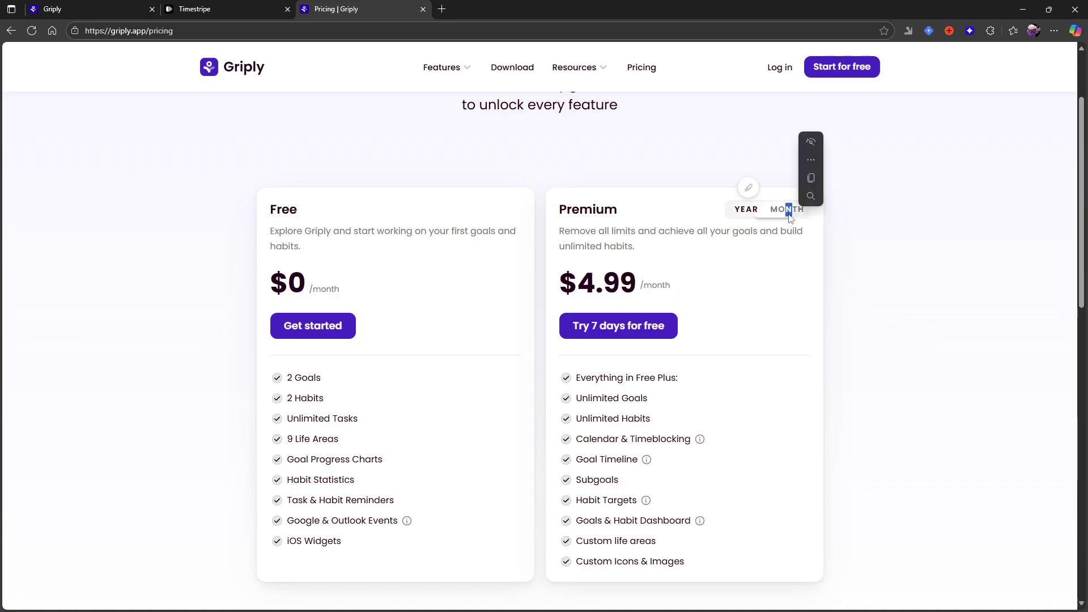
pyautogui.click(744, 209)
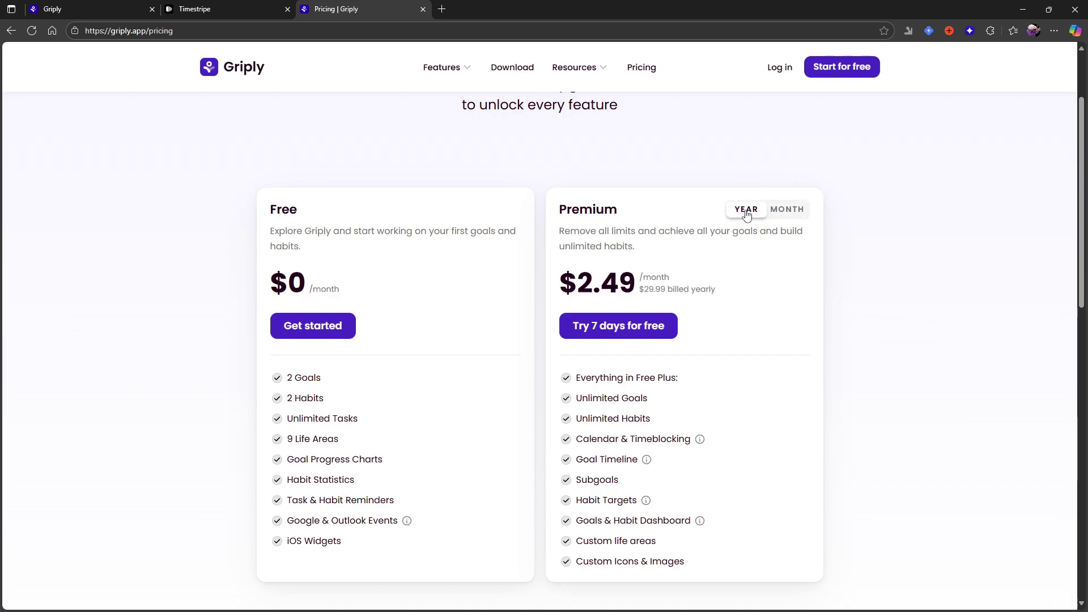
pyautogui.click(787, 209)
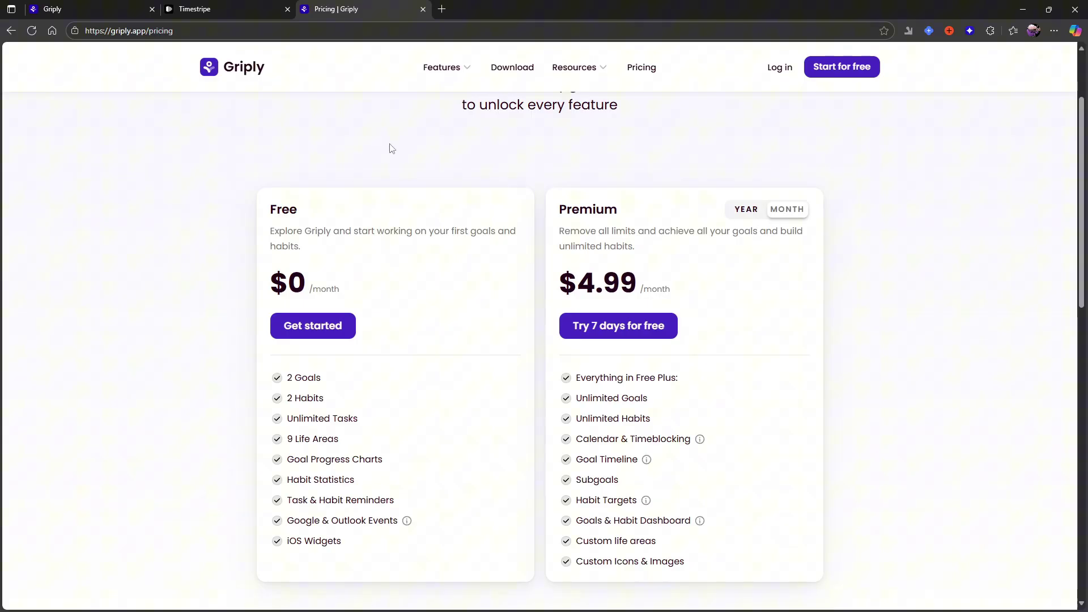
pyautogui.hotkey('ctrl', 'shift', 'Tab')
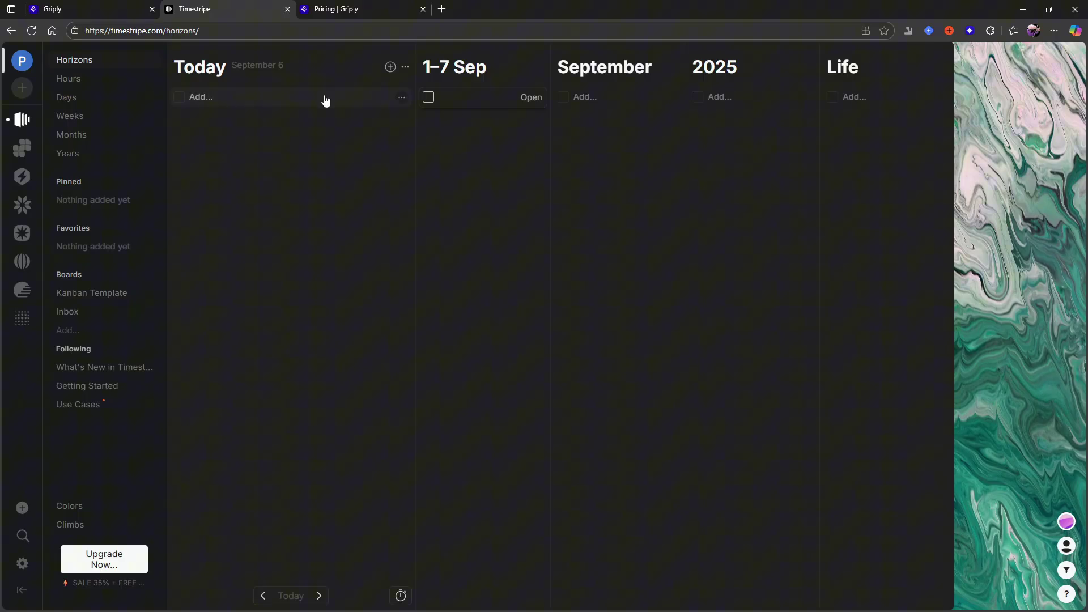
# Add a goal named 'test' to the Life column.
pyautogui.click(896, 110)
pyautogui.click(881, 95)
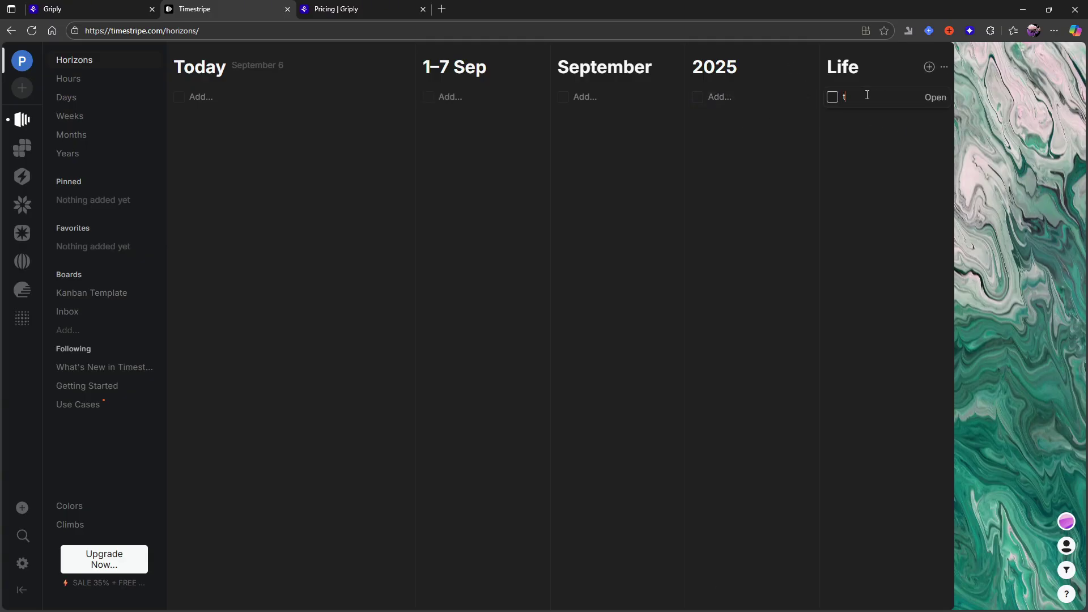
pyautogui.write('test')
pyautogui.press('Return')
# Add a goal named 'test 1' to the 2025 column.
pyautogui.click(735, 97)
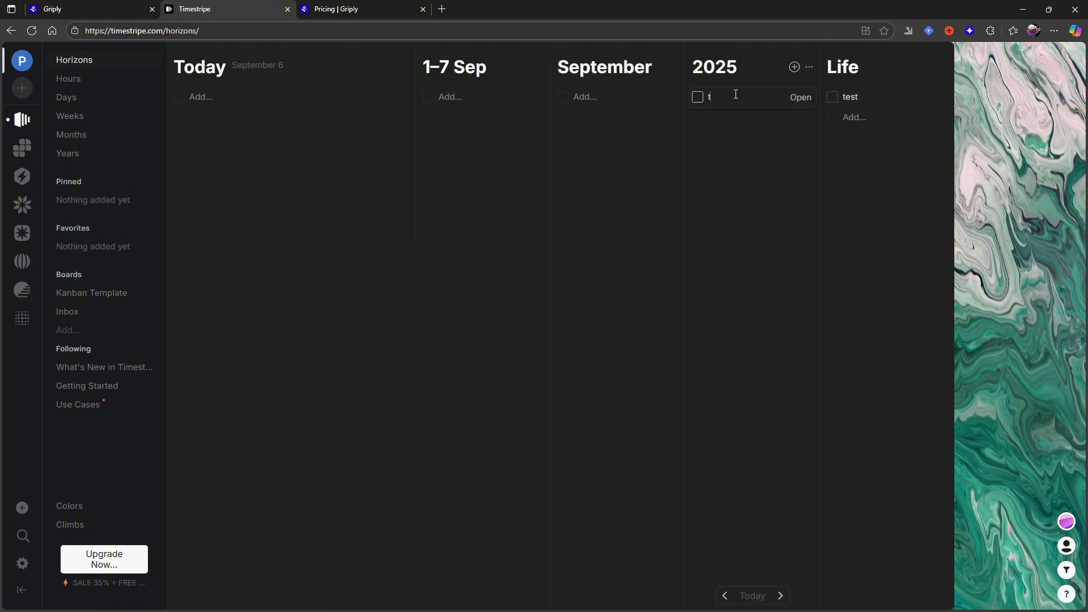
pyautogui.write('test 1')
pyautogui.press('Return')
pyautogui.moveTo(772, 100)
pyautogui.mouseDown()
pyautogui.moveTo(624, 109)
pyautogui.moveTo(831, 115)
pyautogui.moveTo(760, 90)
pyautogui.moveTo(791, 97)
pyautogui.mouseUp()
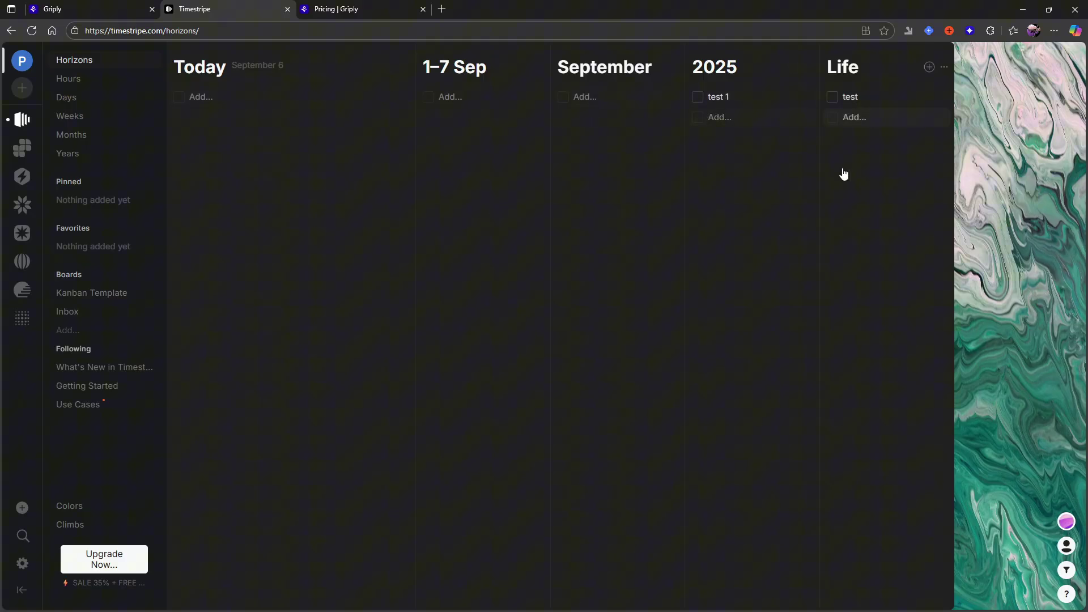
# Assign the test goal to yourself.
pyautogui.click(940, 97)
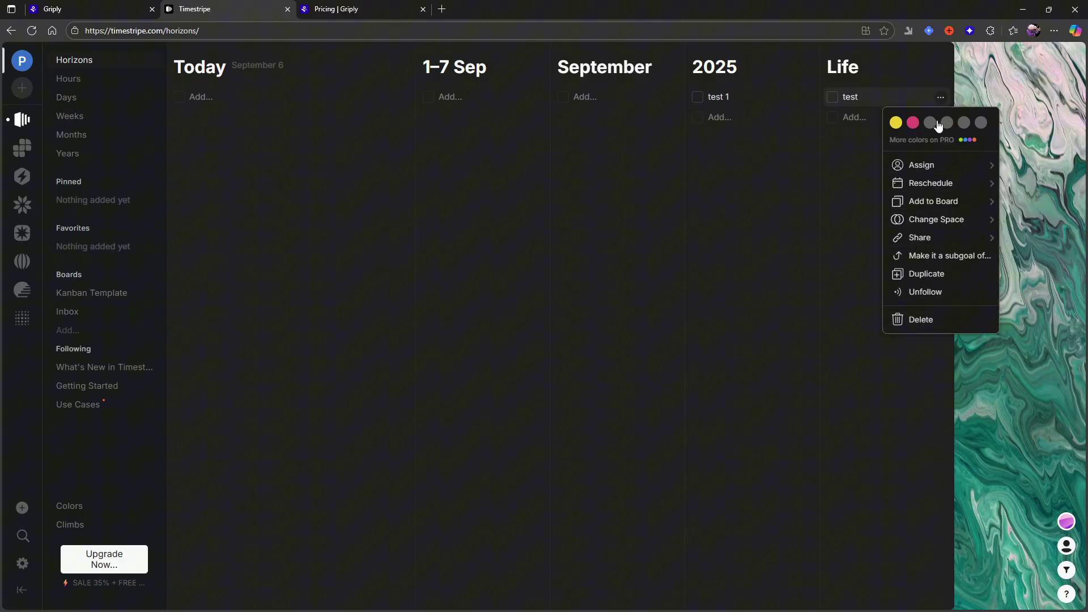
pyautogui.moveTo(883, 166)
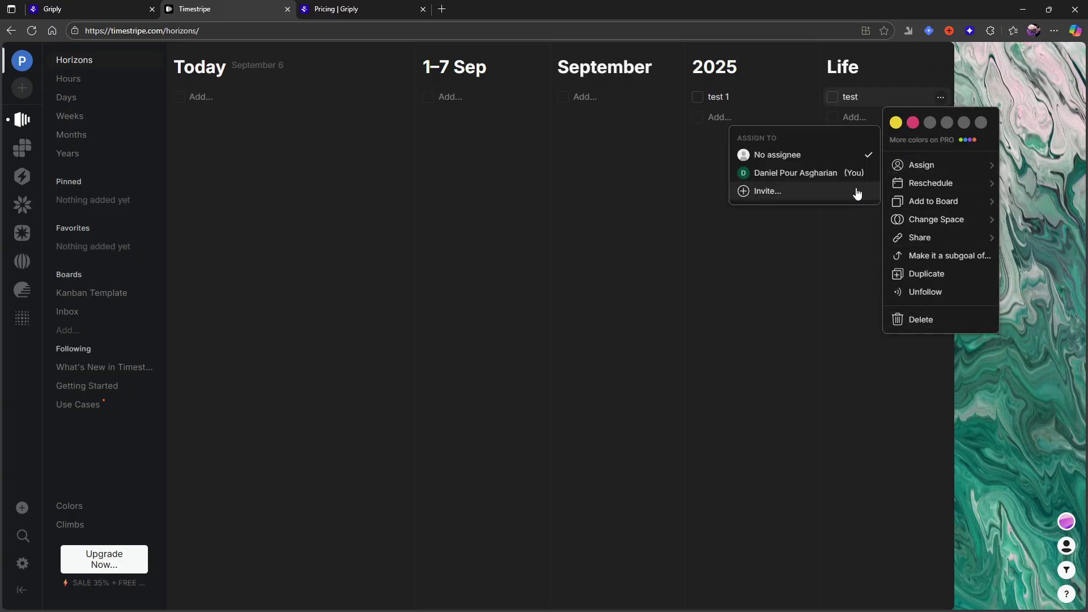
pyautogui.click(790, 173)
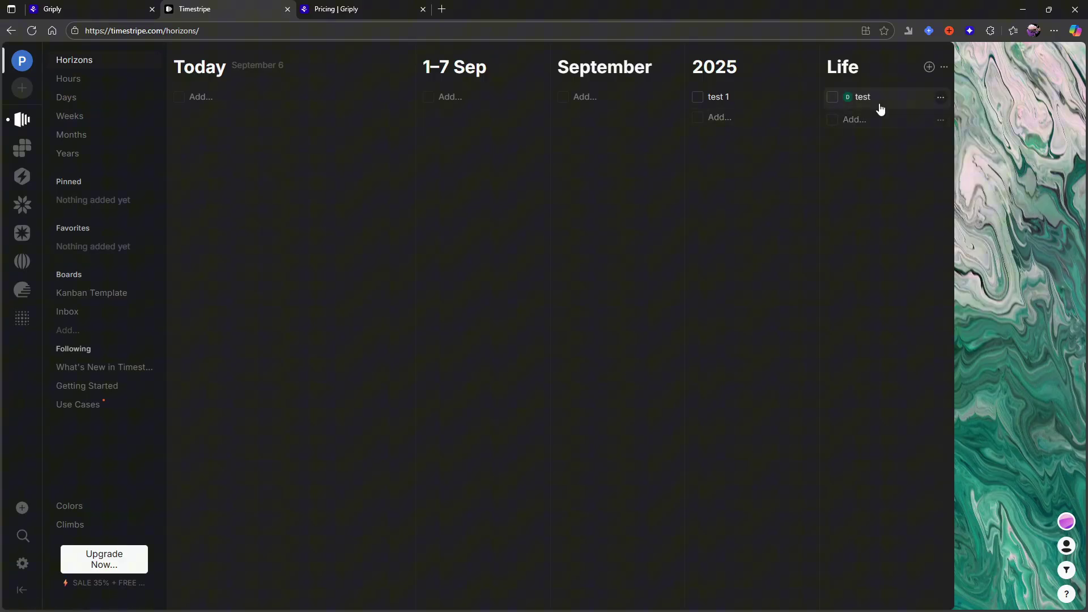
# File test under the Kanban Template board's To Do list, then choose subgoal for test 1.
pyautogui.click(942, 99)
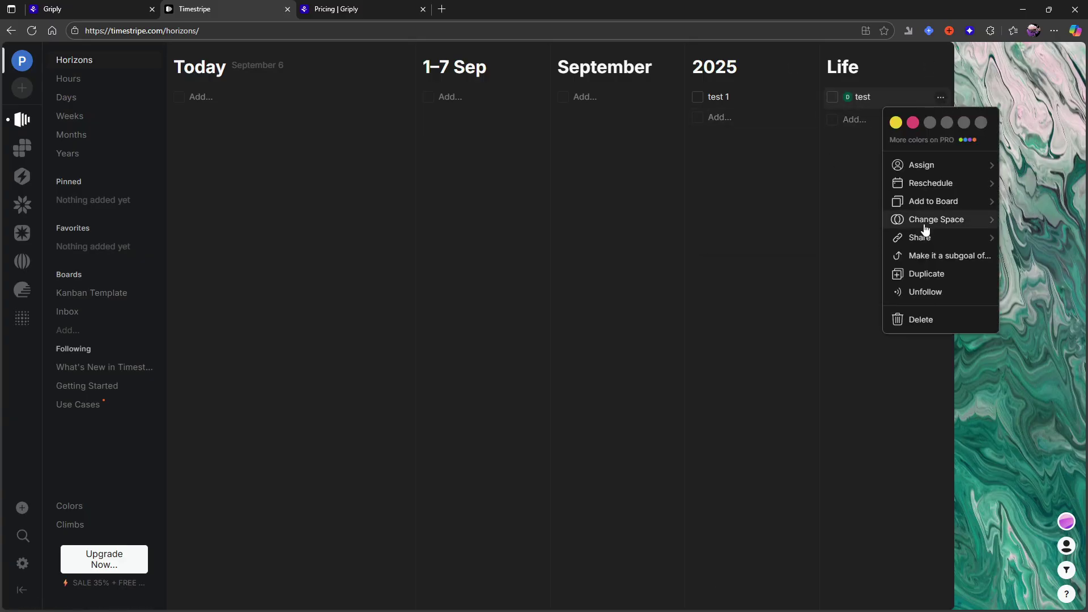
pyautogui.moveTo(931, 226)
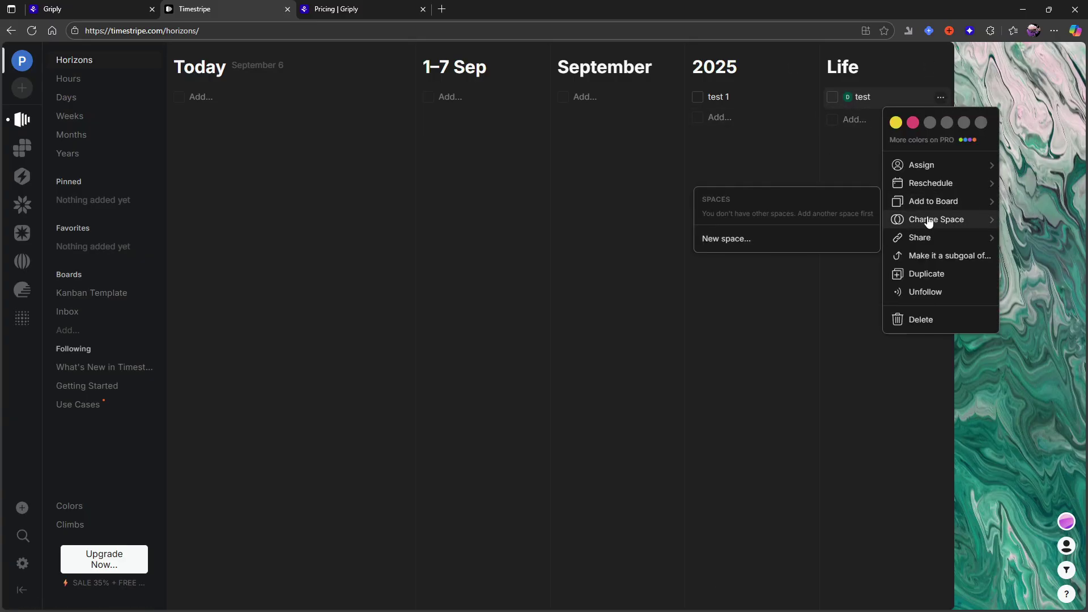
pyautogui.moveTo(929, 202)
pyautogui.moveTo(877, 209)
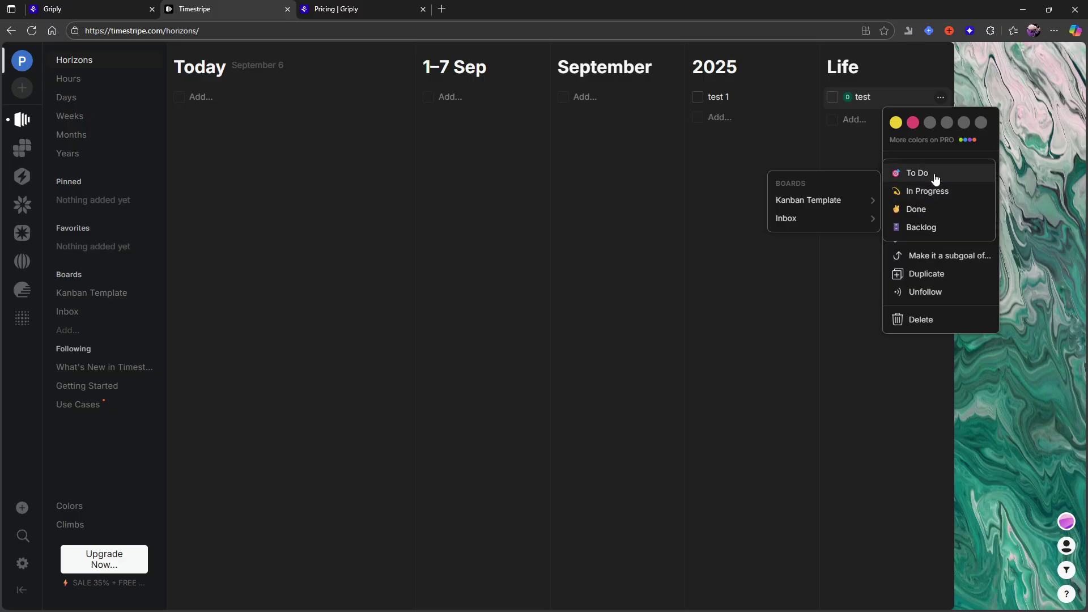
pyautogui.click(935, 179)
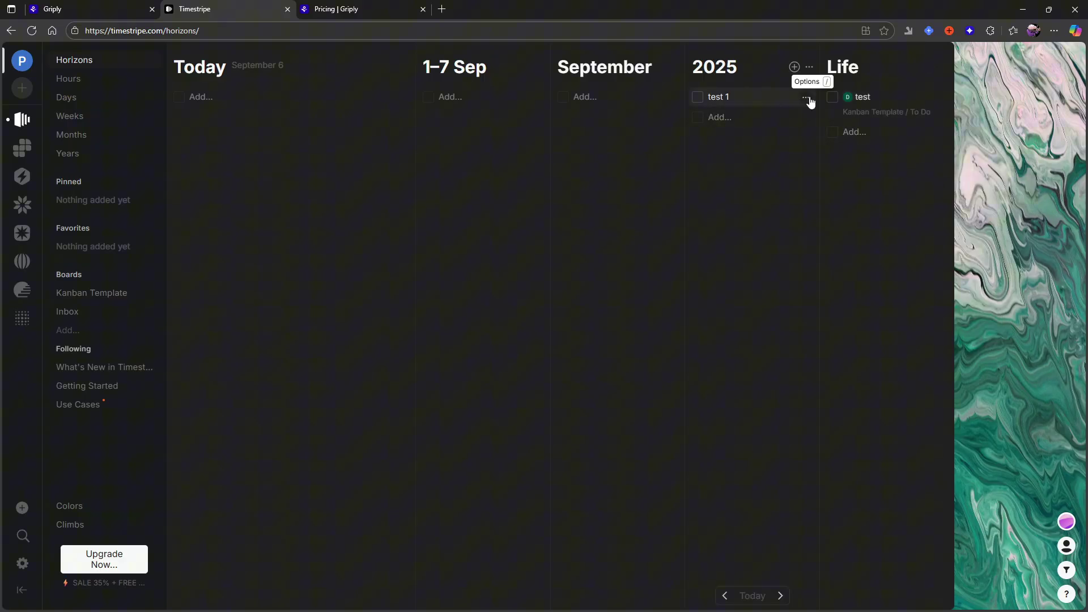
pyautogui.click(808, 99)
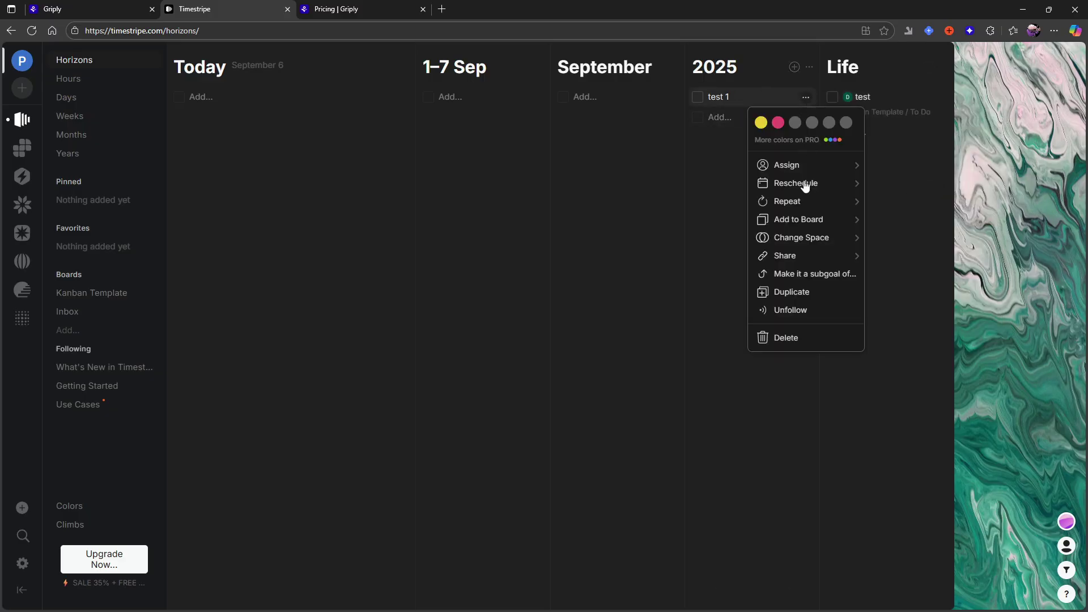
pyautogui.click(833, 274)
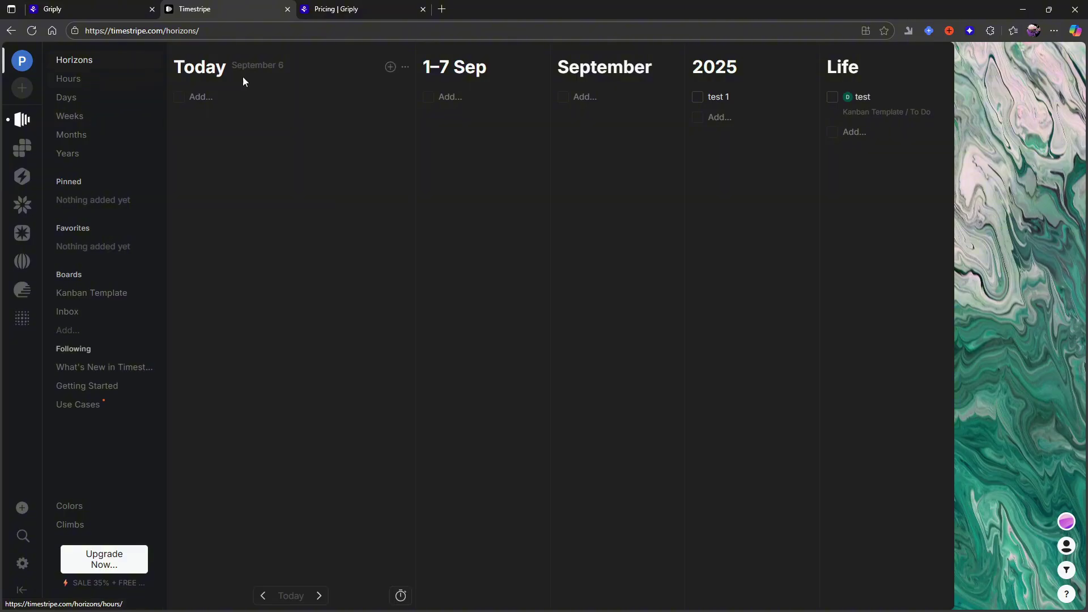
# Cycle through the Hours, Days, Weeks, Months and Years views.
pyautogui.click(76, 79)
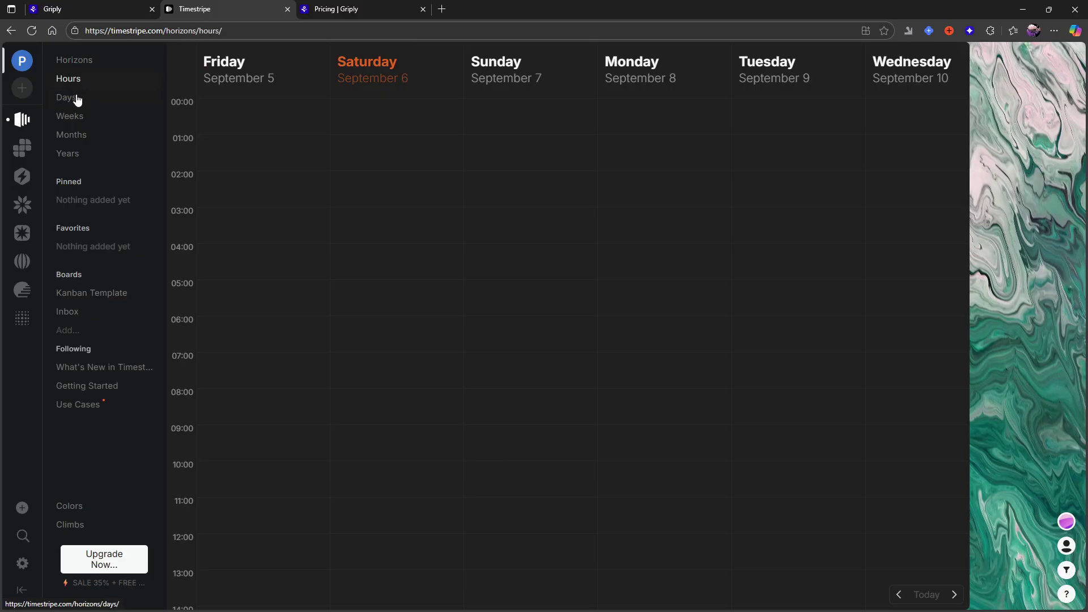
pyautogui.click(77, 99)
pyautogui.click(93, 119)
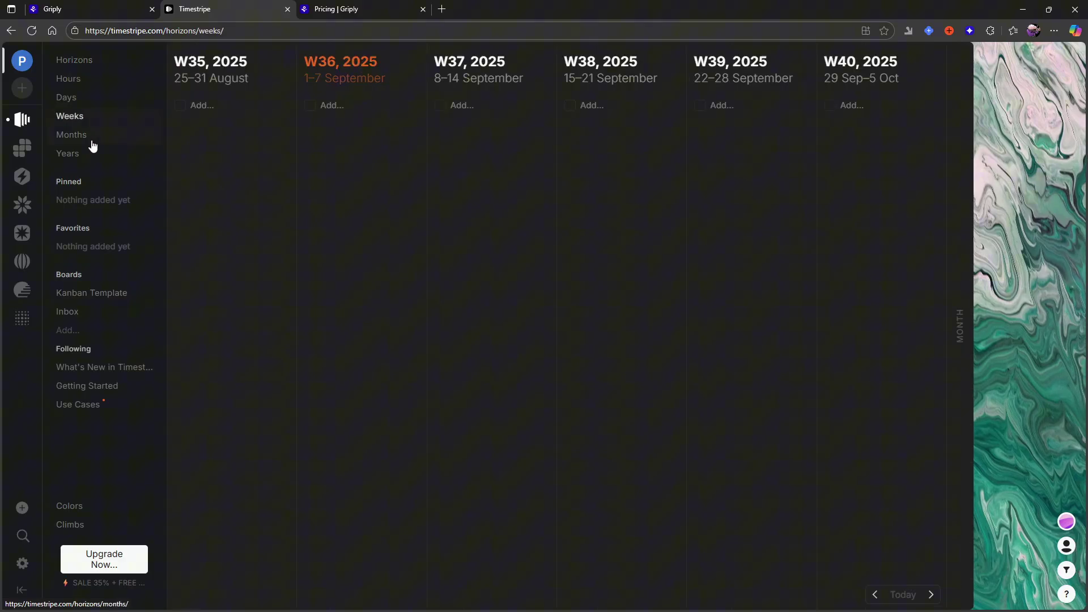
pyautogui.click(93, 142)
pyautogui.click(81, 154)
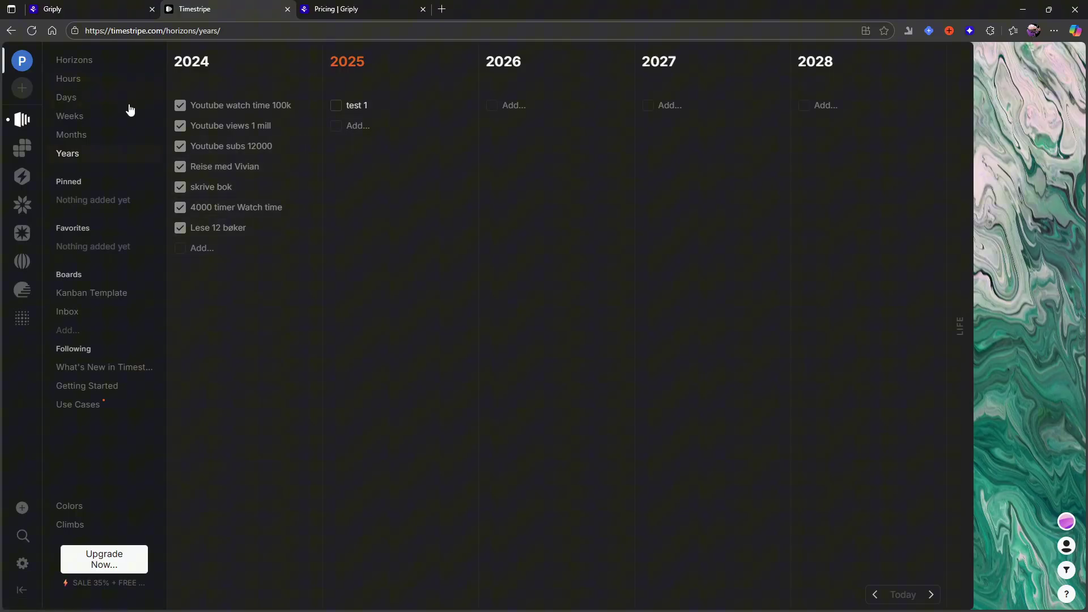
pyautogui.click(96, 108)
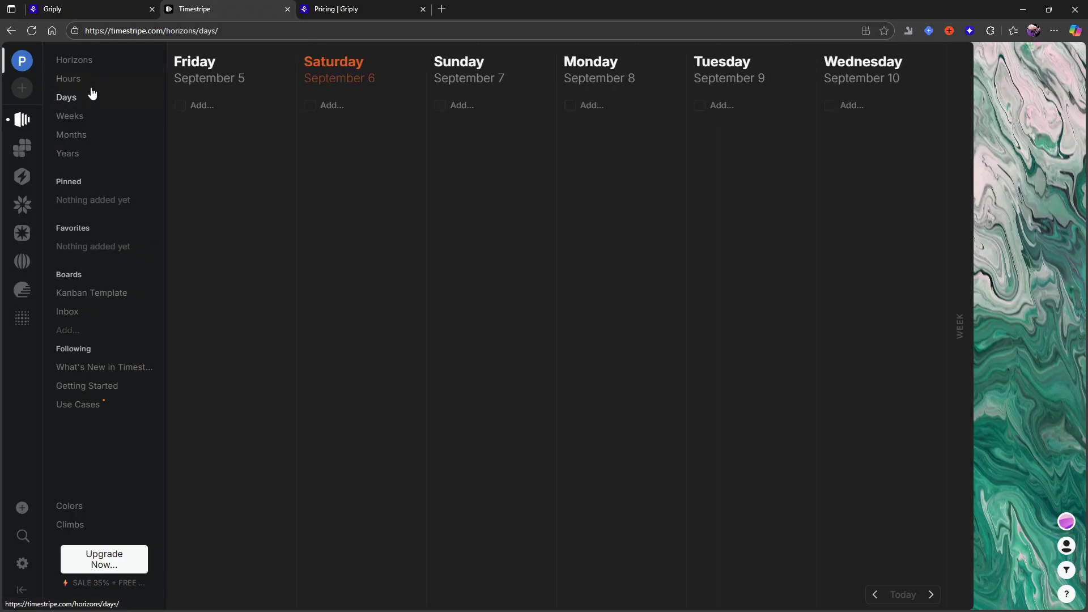
pyautogui.click(90, 160)
# Move test 1 into 2026 and mark it done, then return to the hourly view.
pyautogui.moveTo(232, 226); pyautogui.dragTo(266, 161)
pyautogui.moveTo(373, 107); pyautogui.dragTo(544, 122)
pyautogui.click(488, 105)
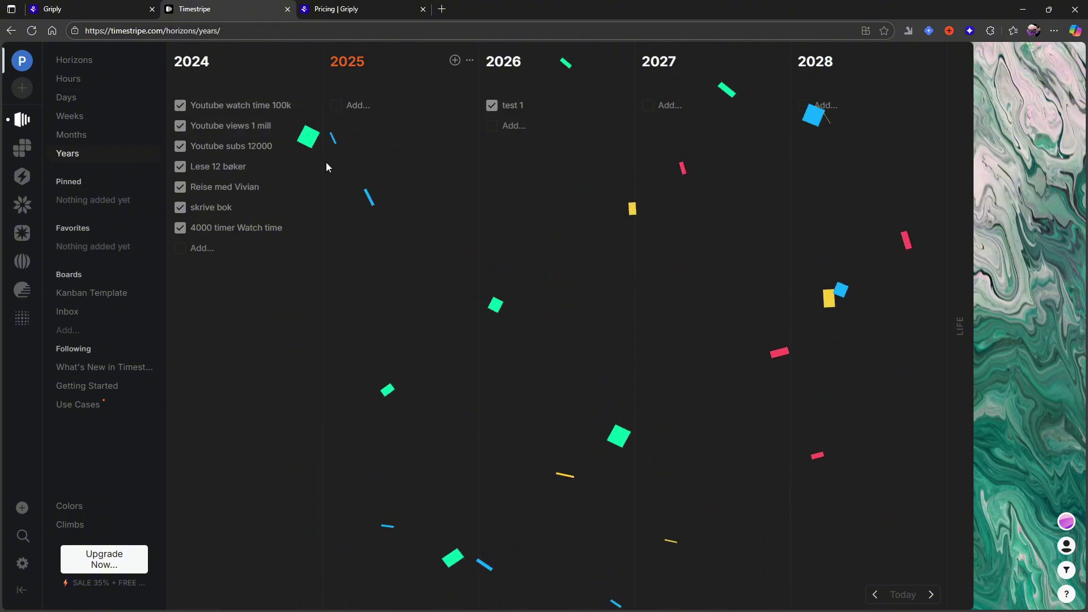
pyautogui.click(78, 135)
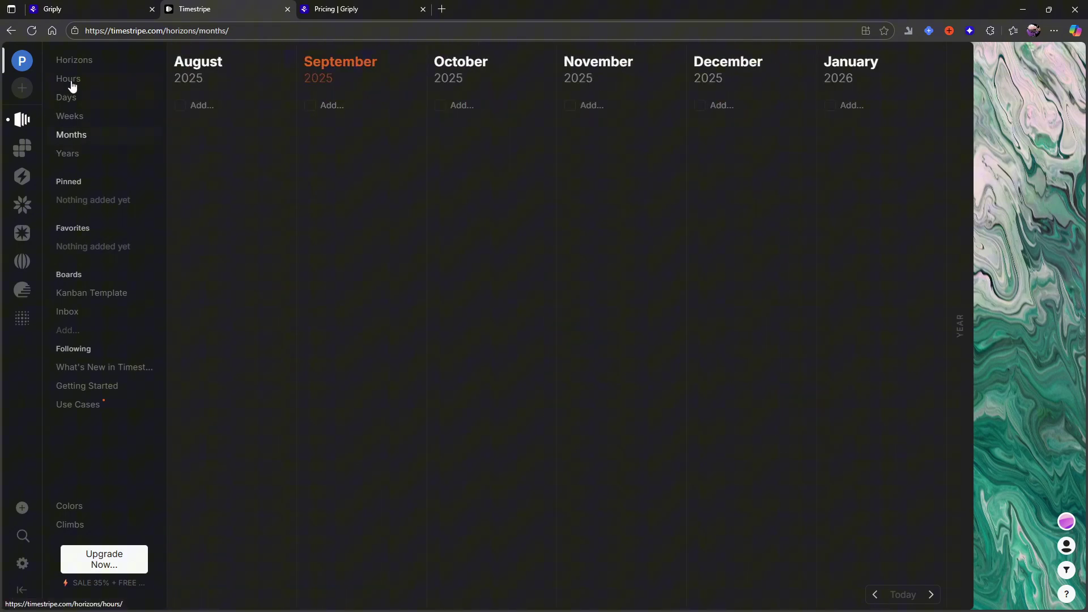
pyautogui.click(70, 83)
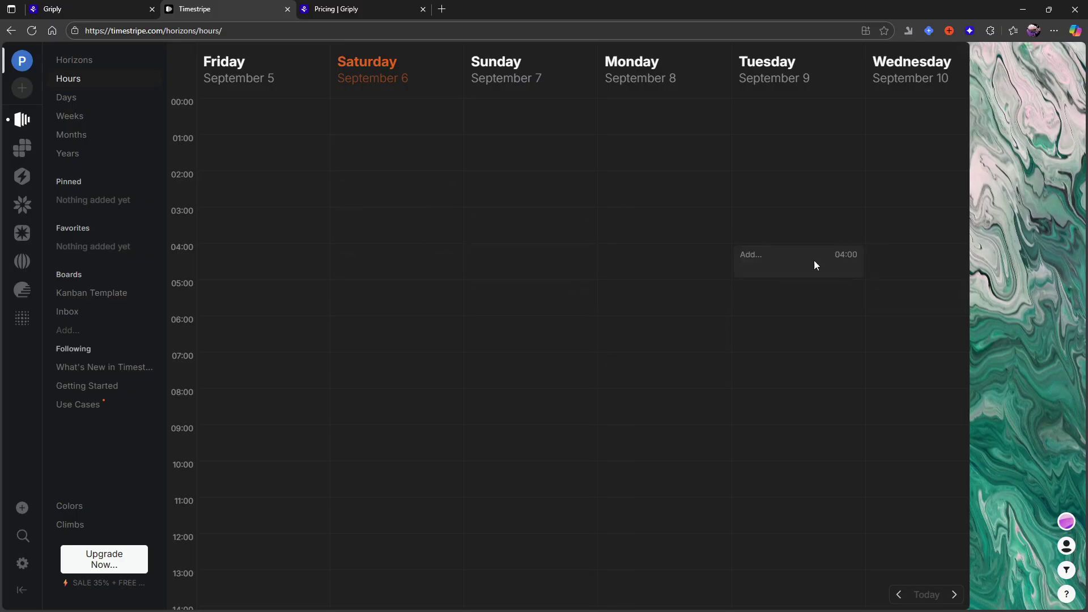
# Create an Untitled goal on Friday September 5 at 04:00–05:00.
pyautogui.scroll(-1, 256, 244)
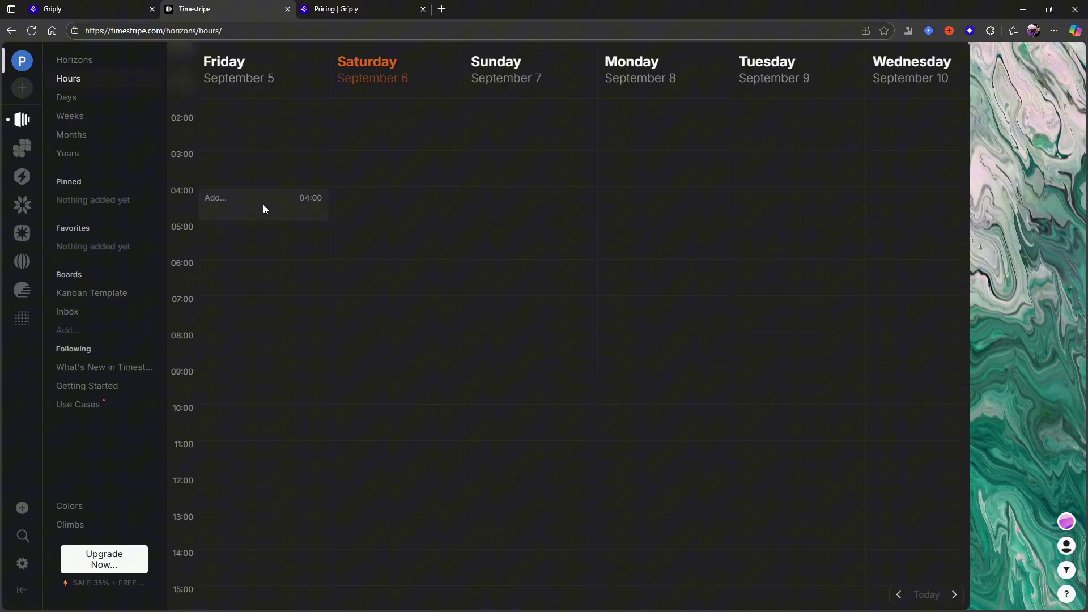
pyautogui.click(277, 208)
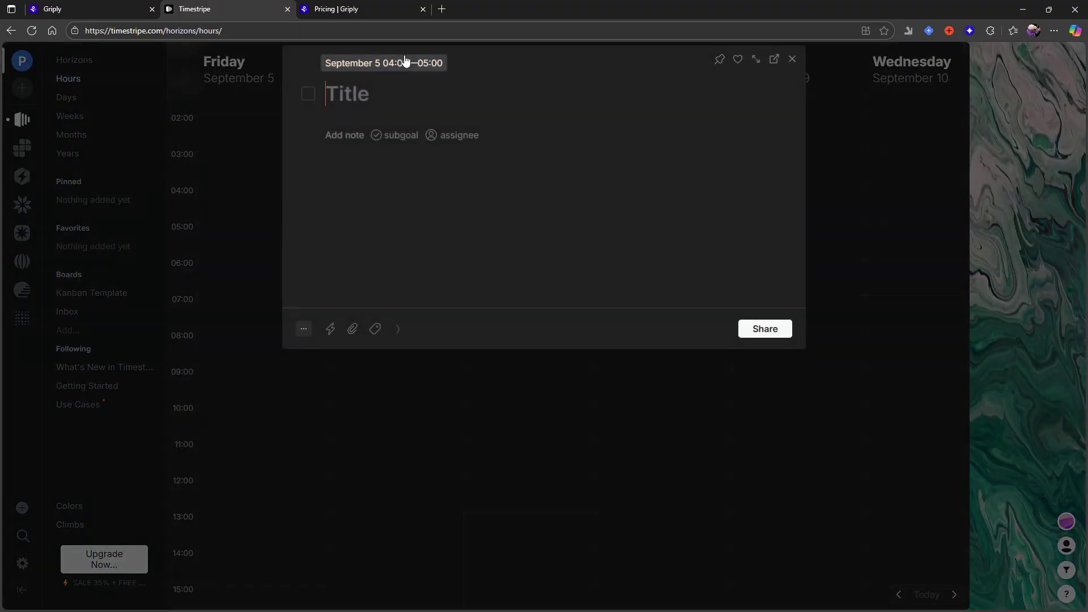
pyautogui.click(408, 63)
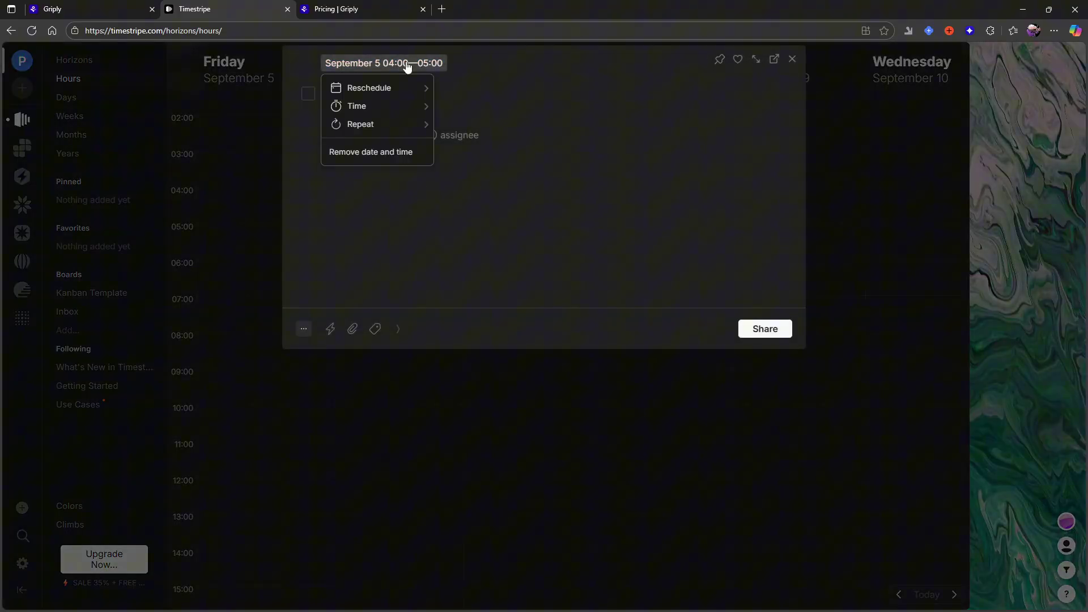
pyautogui.click(298, 178)
pyautogui.click(320, 196)
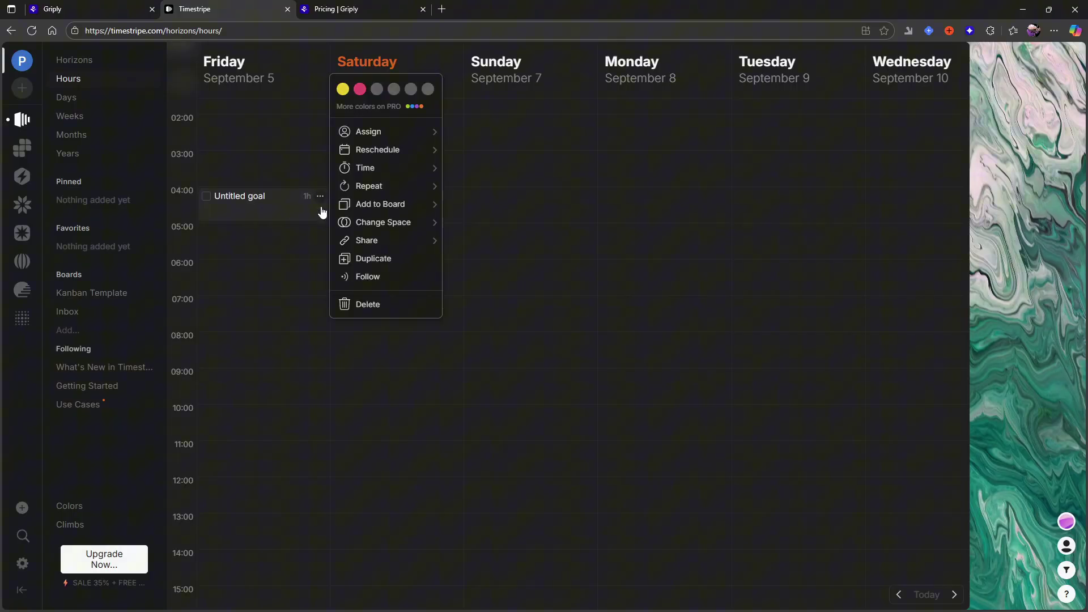
pyautogui.press('Escape')
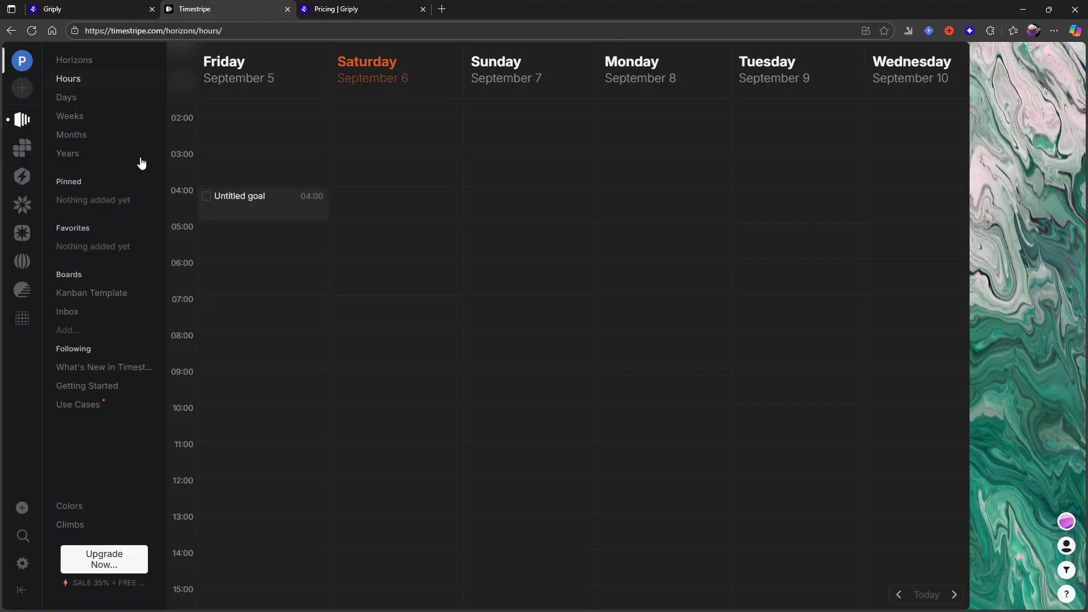
# Step through the Days and Hours views to the Horizons overview.
pyautogui.click(65, 97)
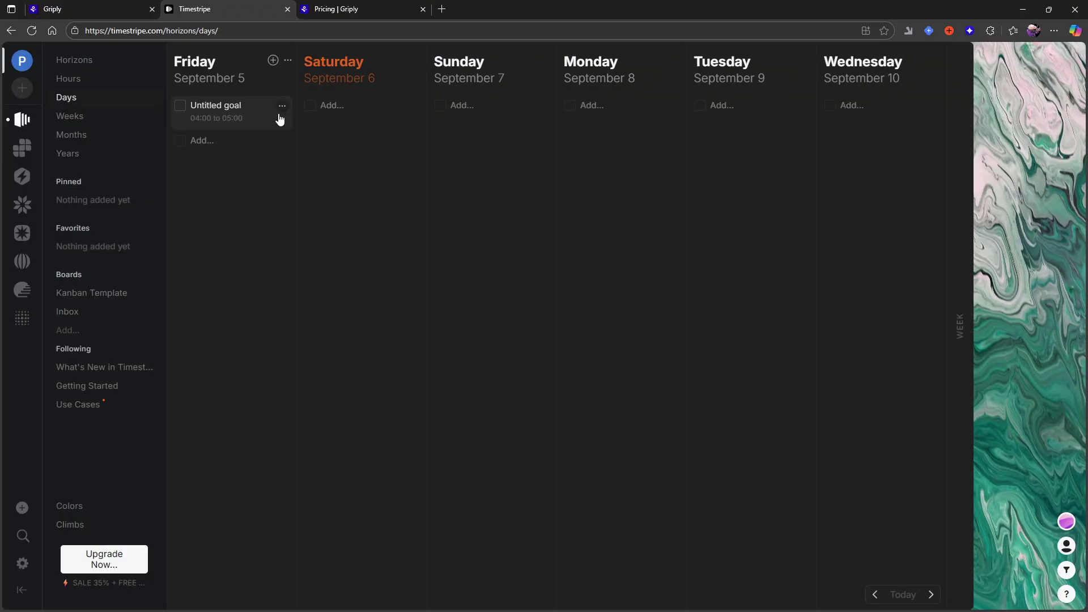
pyautogui.click(68, 79)
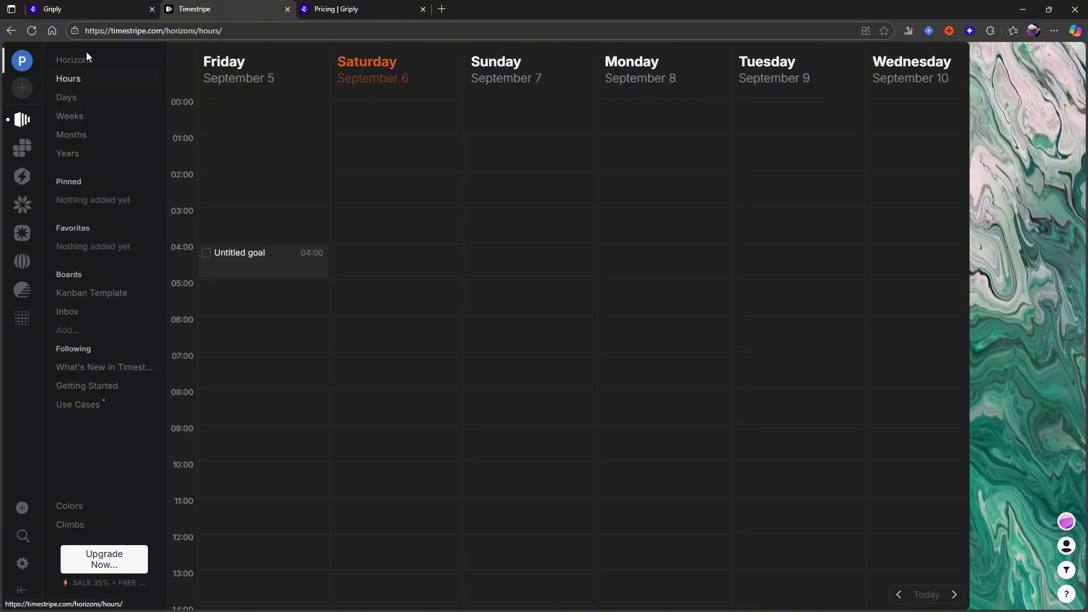
pyautogui.click(88, 61)
# Add 'test 123' under Today and time it September 6, 20:57–22:27 (1:30H).
pyautogui.click(299, 95)
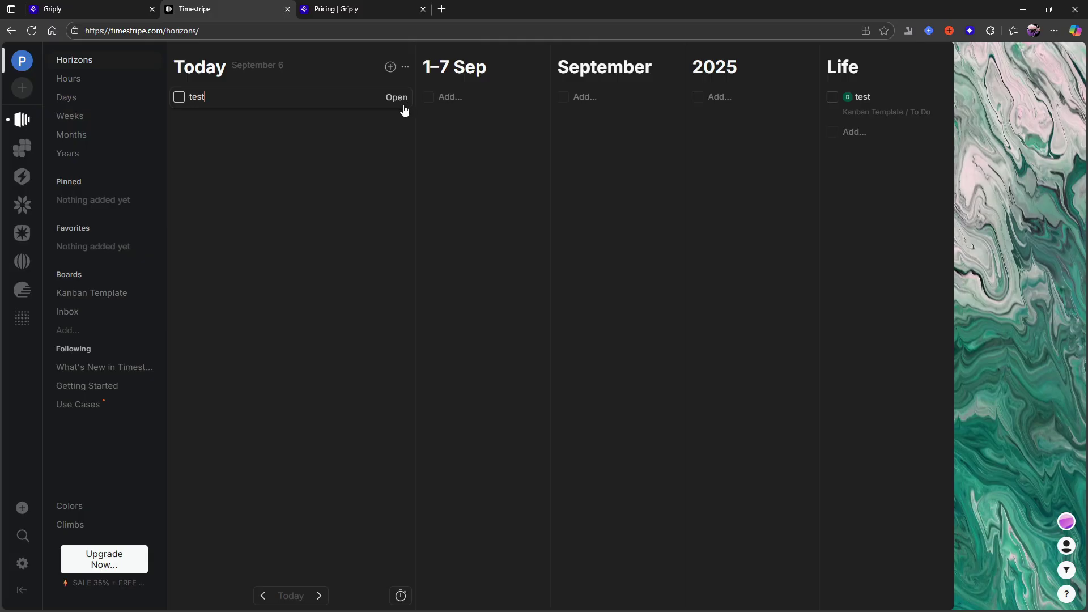
pyautogui.press('Return')
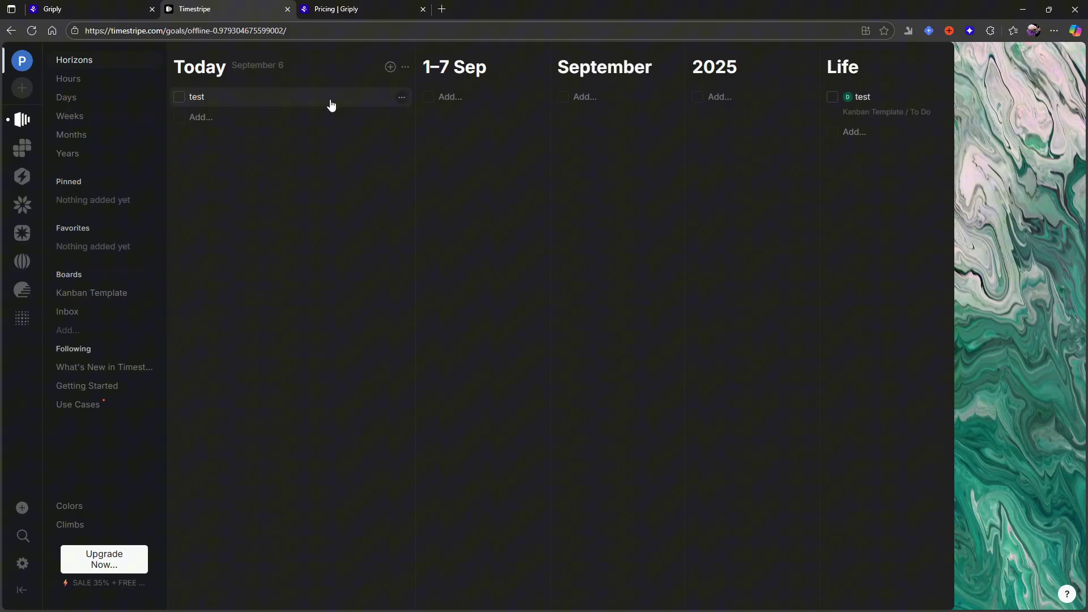
pyautogui.click(331, 102)
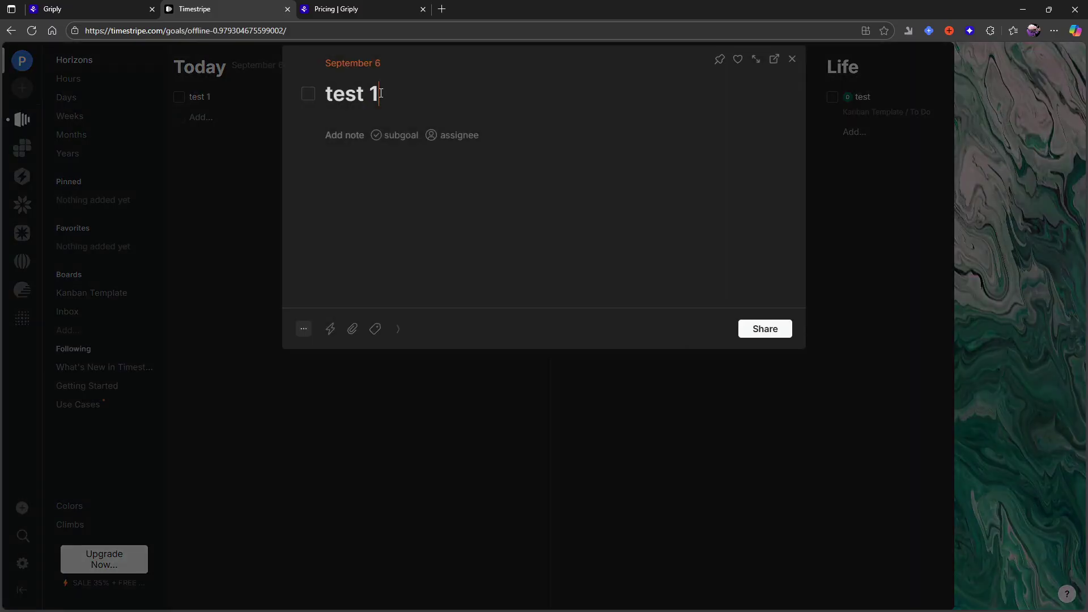
pyautogui.click(366, 64)
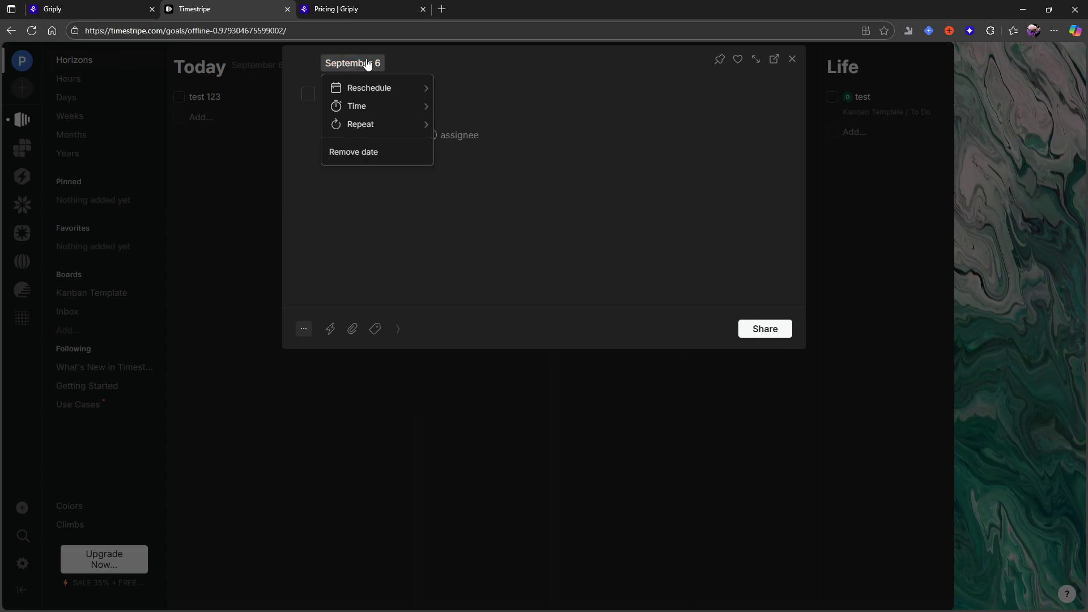
pyautogui.click(389, 106)
pyautogui.click(531, 81)
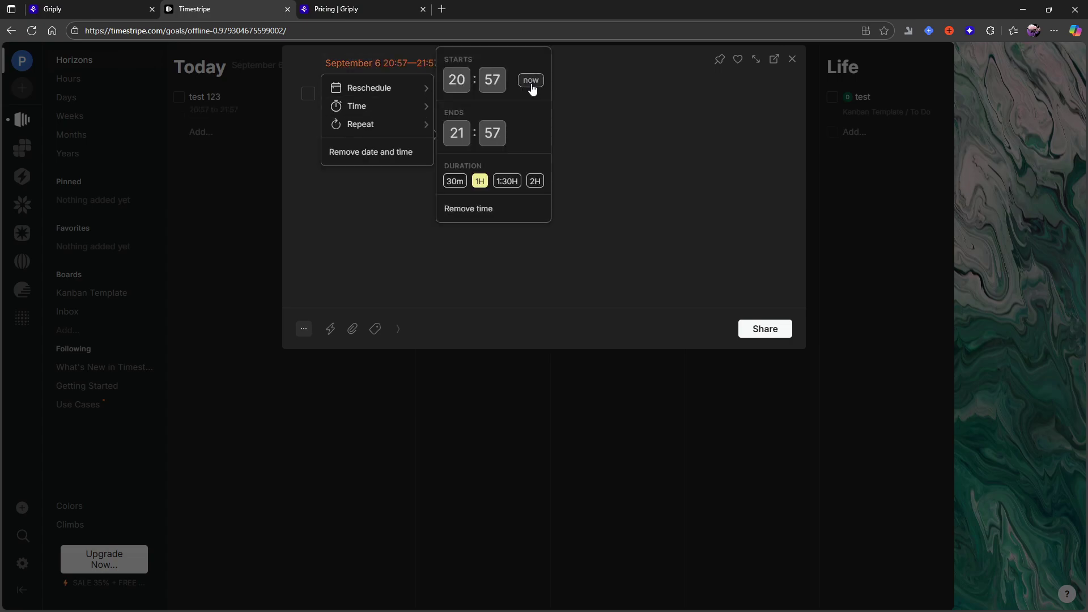
pyautogui.click(507, 181)
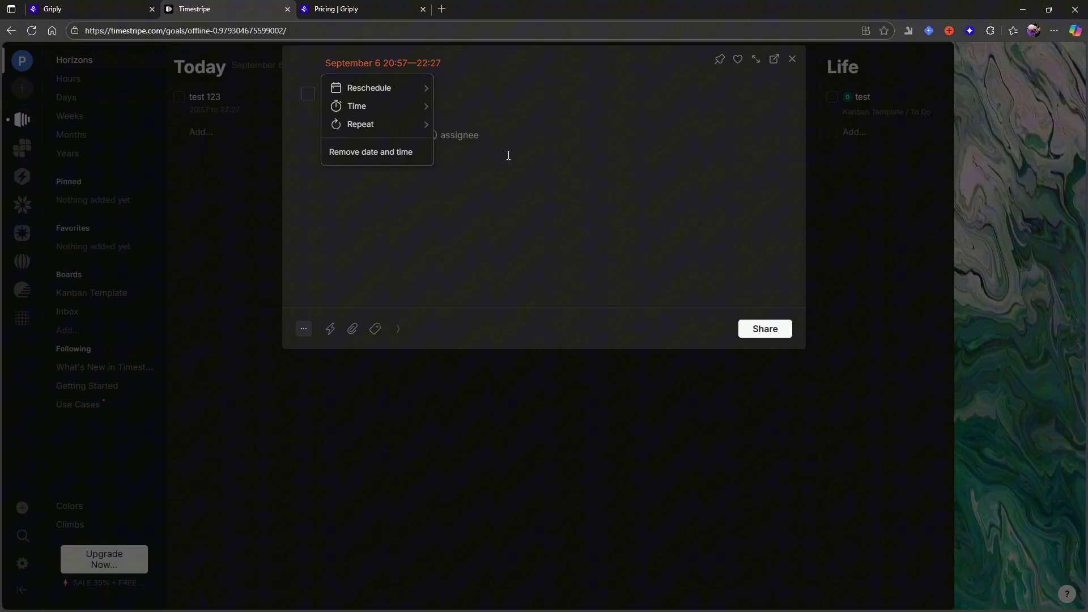
# Close the goal details and find test 123 checked off Saturday 20:57 in the hourly calendar.
pyautogui.click(578, 126)
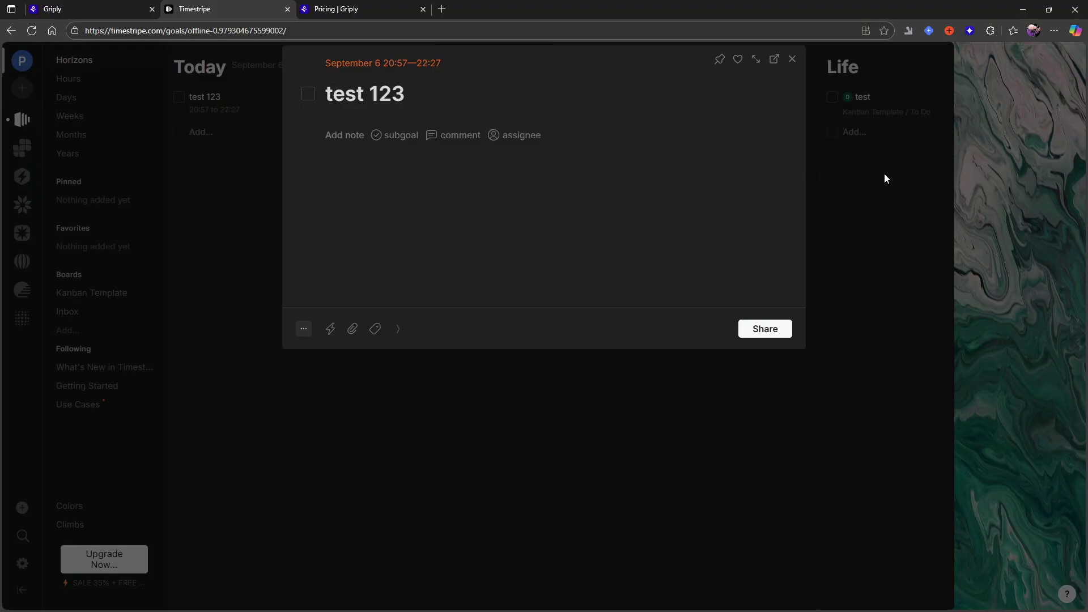
pyautogui.click(792, 59)
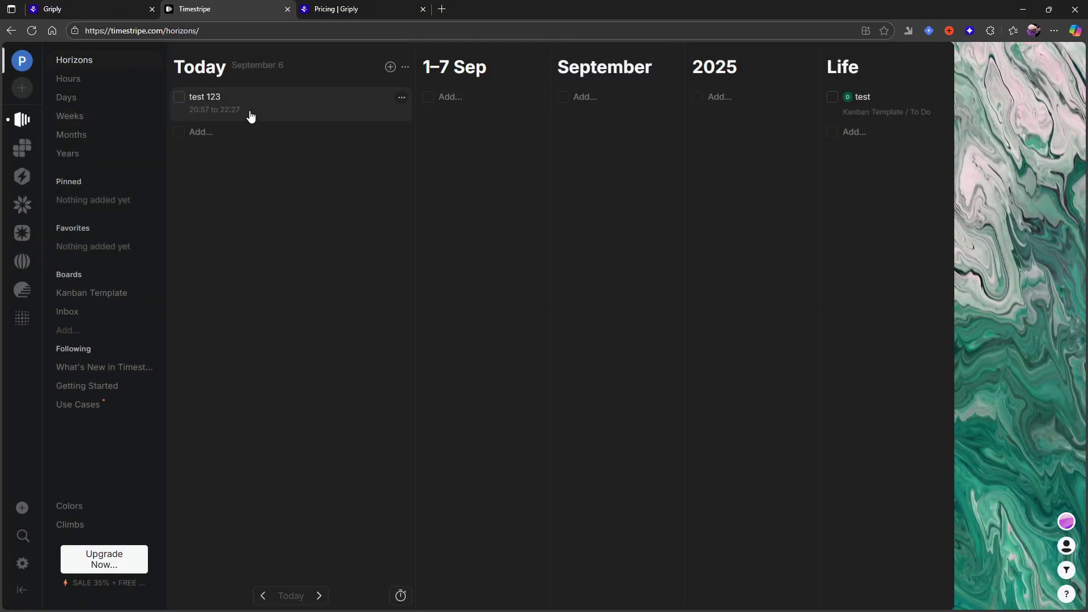
pyautogui.click(68, 106)
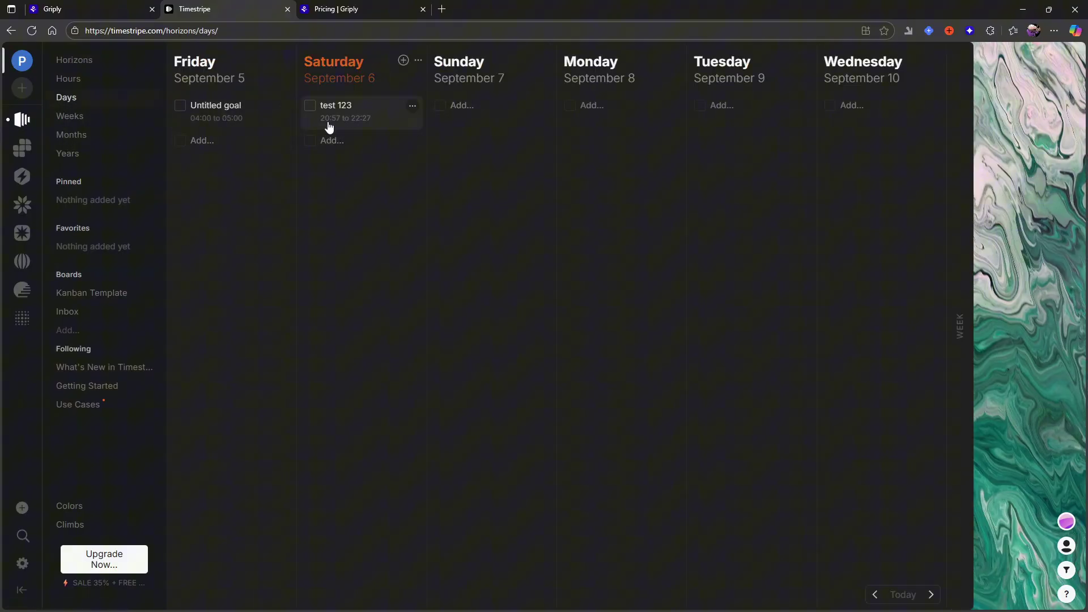
pyautogui.click(82, 83)
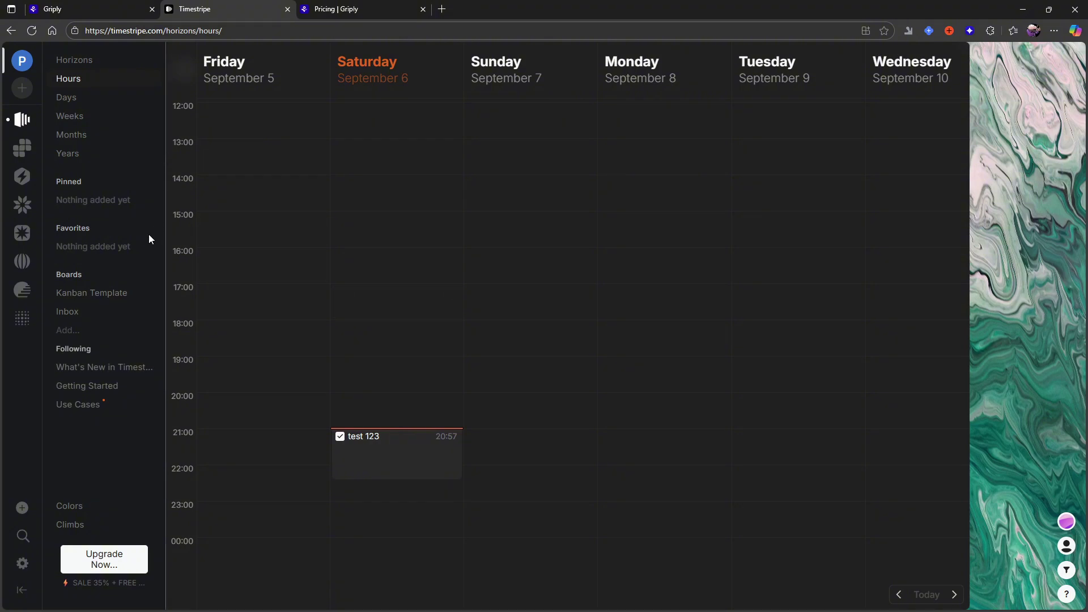
# On Kanban Template, move Filme youtube video and test to In Progress; delete the roll-up design card.
pyautogui.click(107, 295)
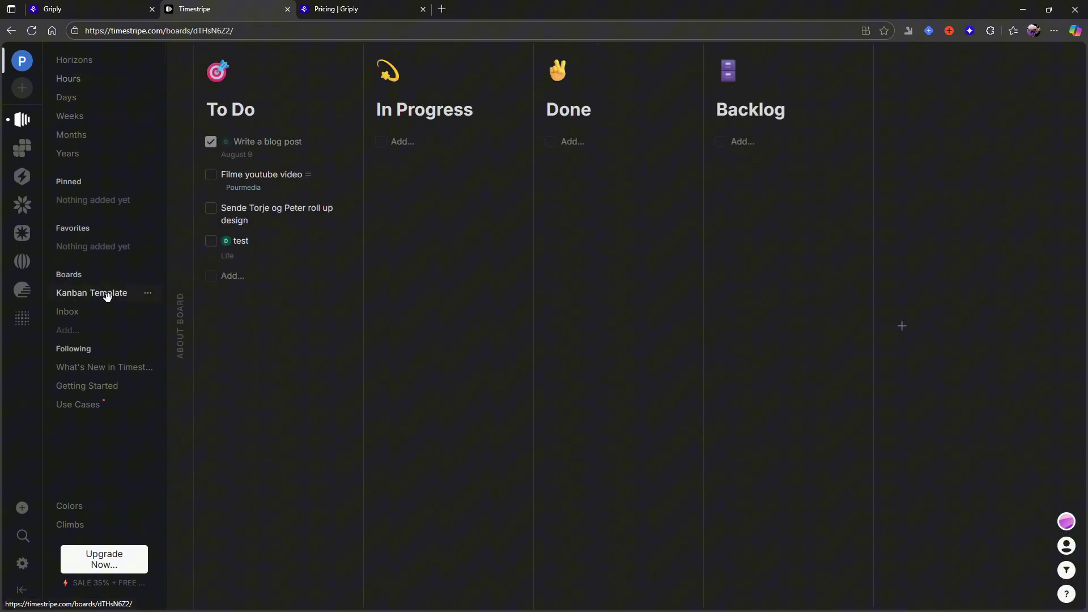
pyautogui.moveTo(244, 187); pyautogui.dragTo(419, 153)
pyautogui.click(211, 174)
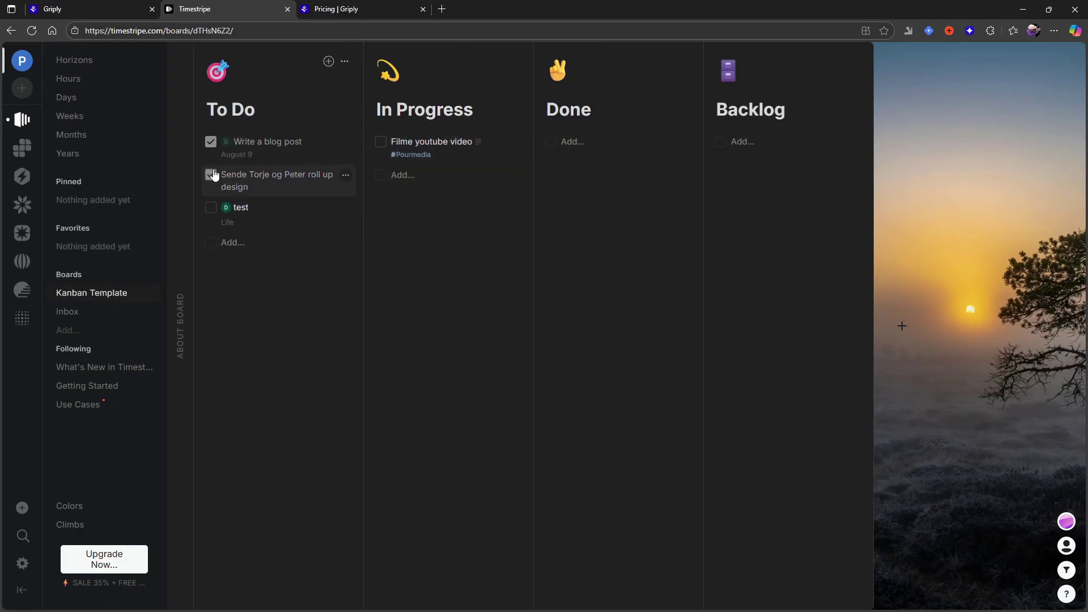
pyautogui.click(348, 174)
pyautogui.click(377, 277)
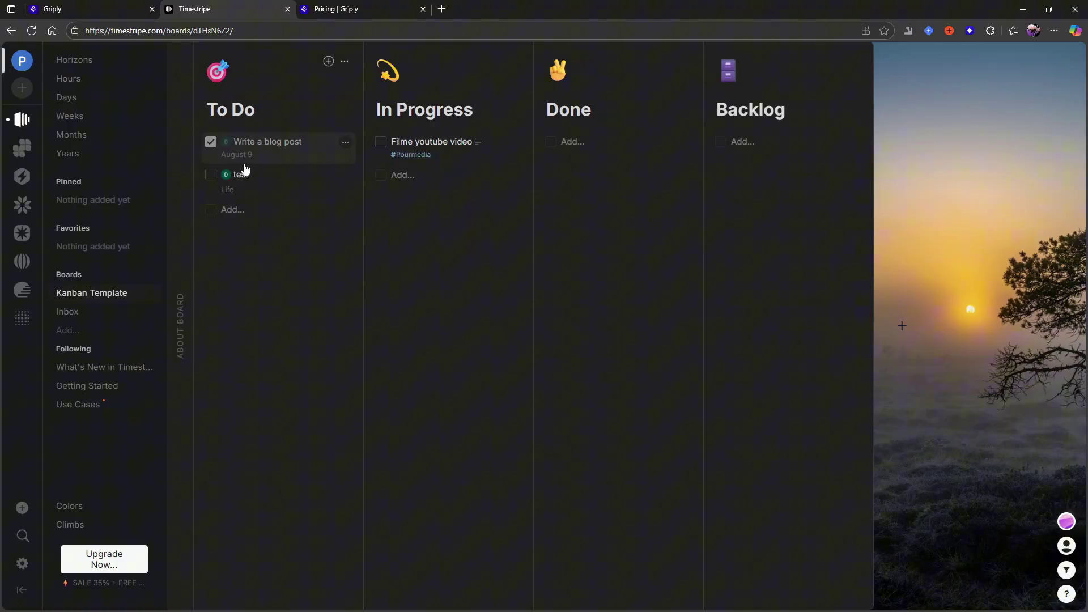
pyautogui.moveTo(245, 169); pyautogui.dragTo(470, 184)
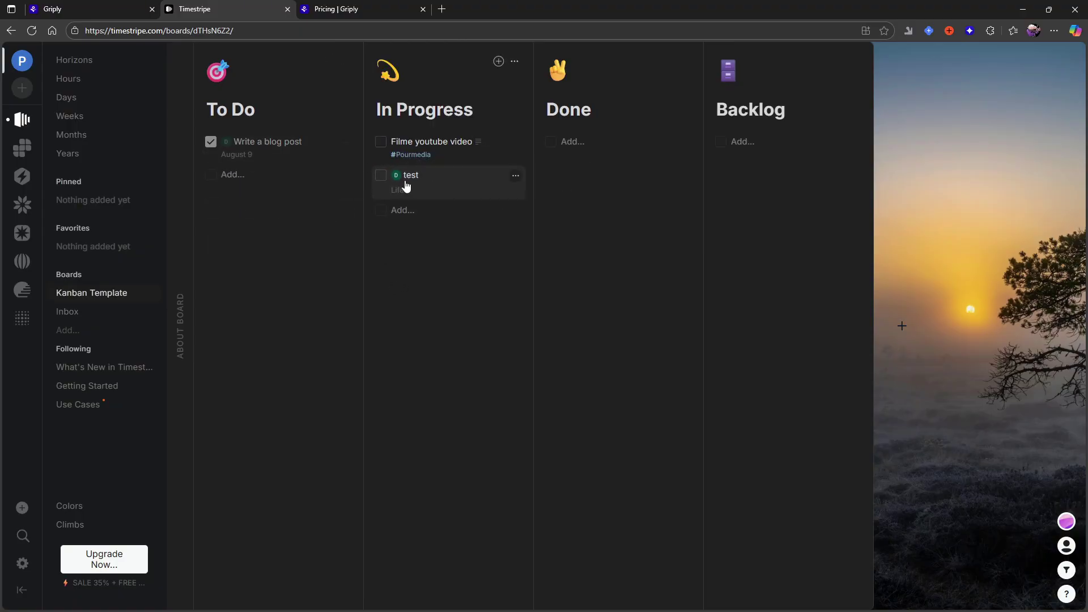
# Date the test card September 6.
pyautogui.click(515, 175)
pyautogui.moveTo(598, 139)
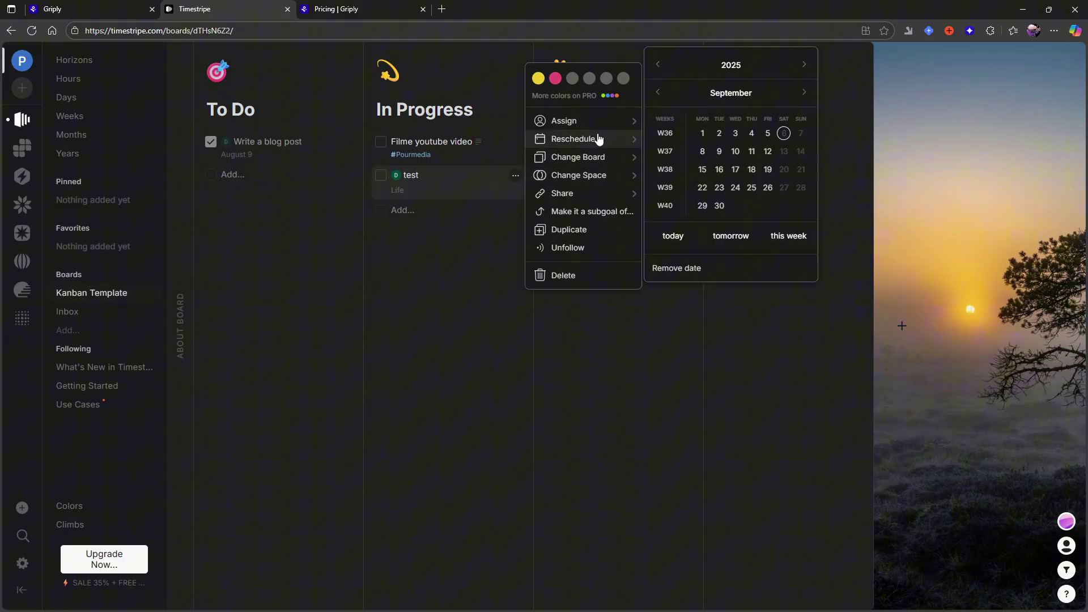
pyautogui.click(783, 136)
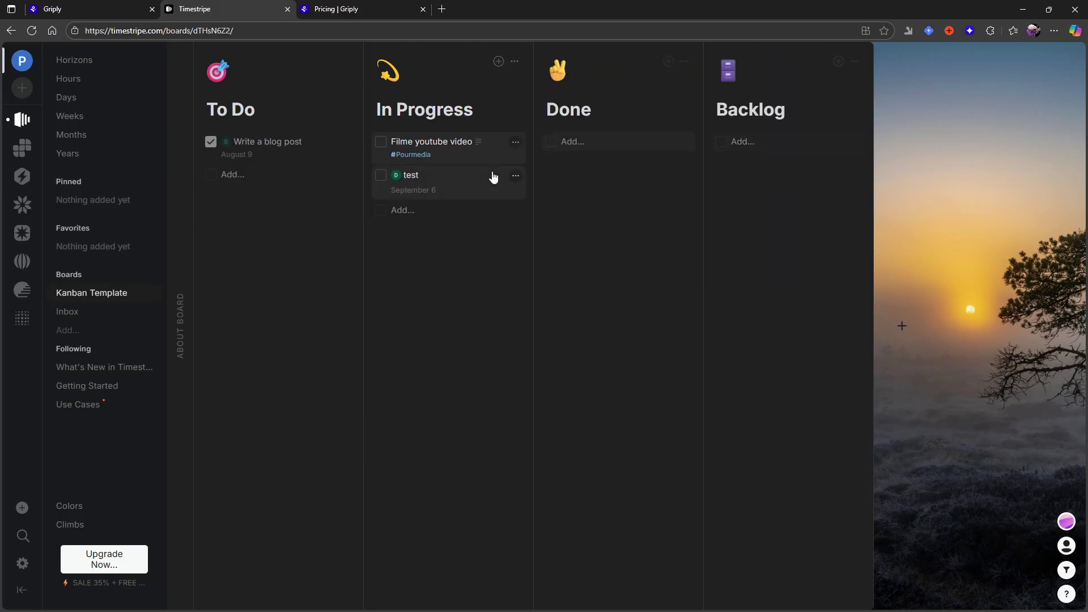
# Set the test card's time to 23:15–23:45.
pyautogui.click(515, 175)
pyautogui.moveTo(605, 155)
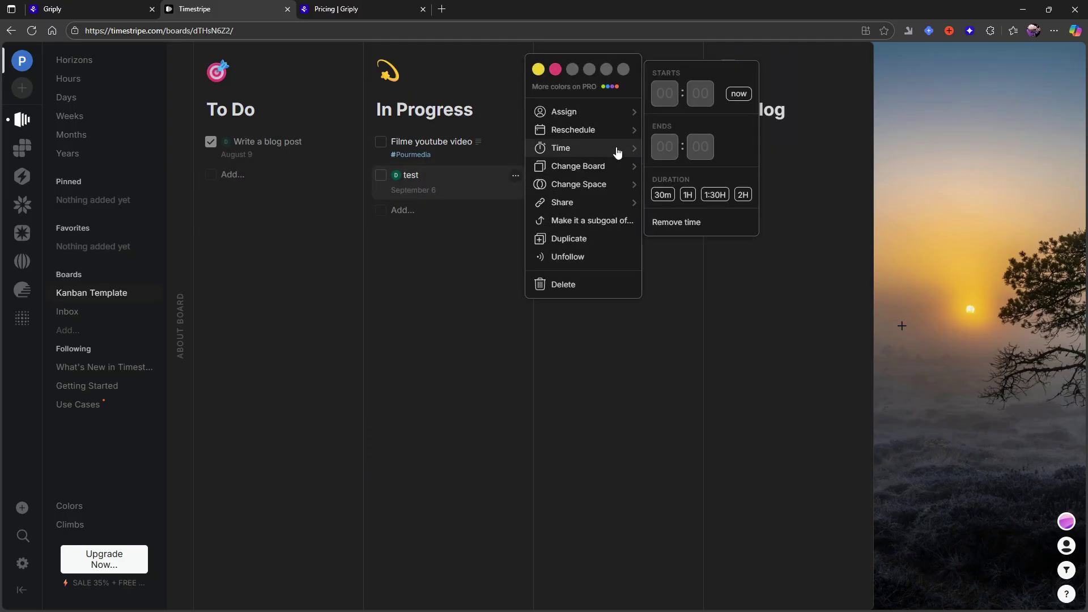
pyautogui.click(739, 94)
pyautogui.click(742, 195)
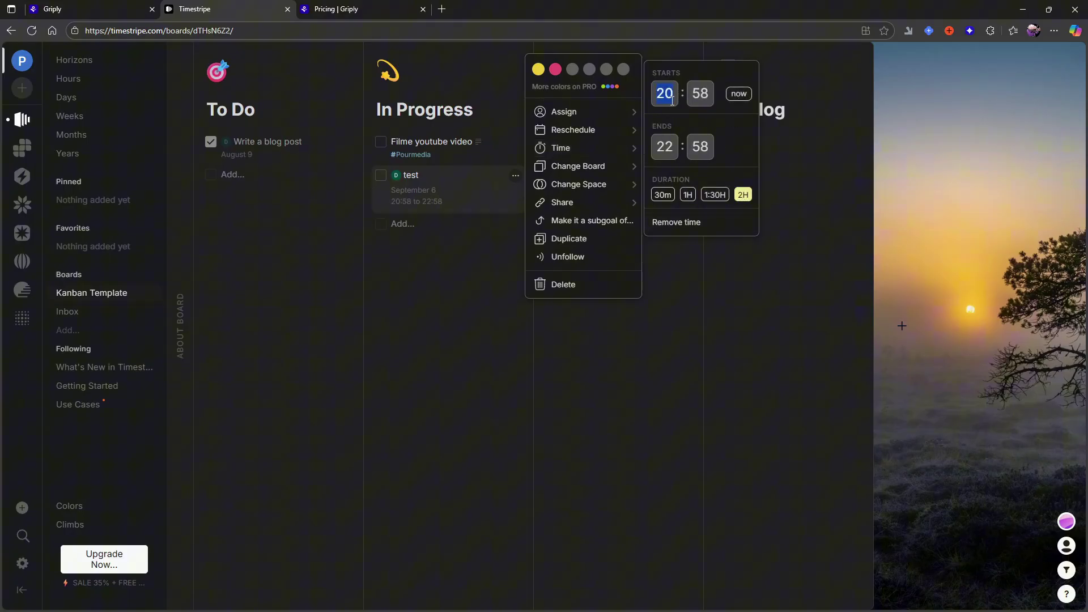
pyautogui.write('23')
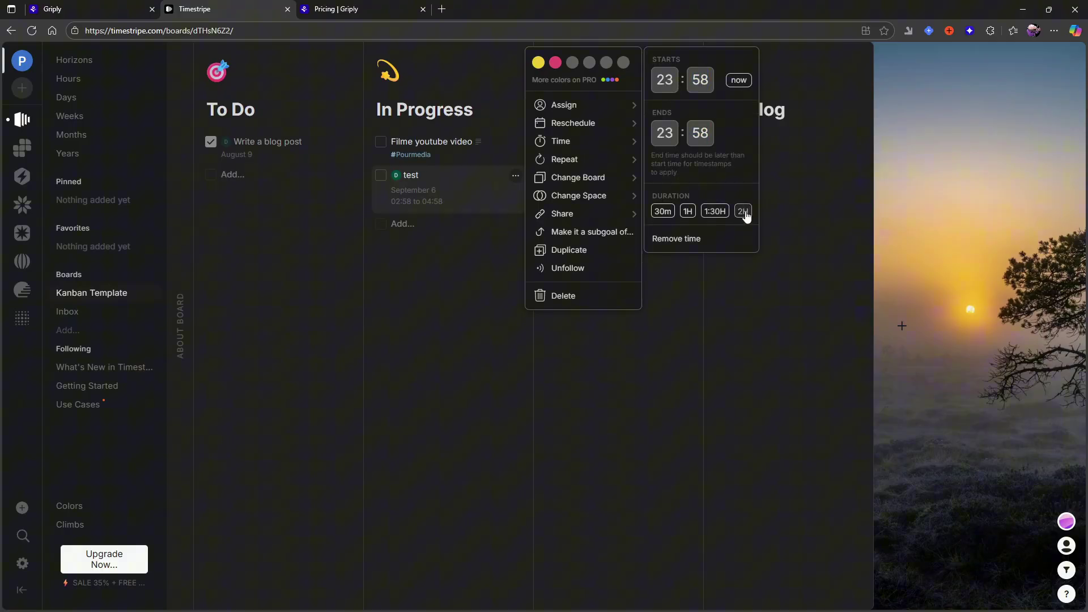
pyautogui.click(664, 212)
pyautogui.click(694, 79)
pyautogui.write('1')
pyautogui.click(733, 149)
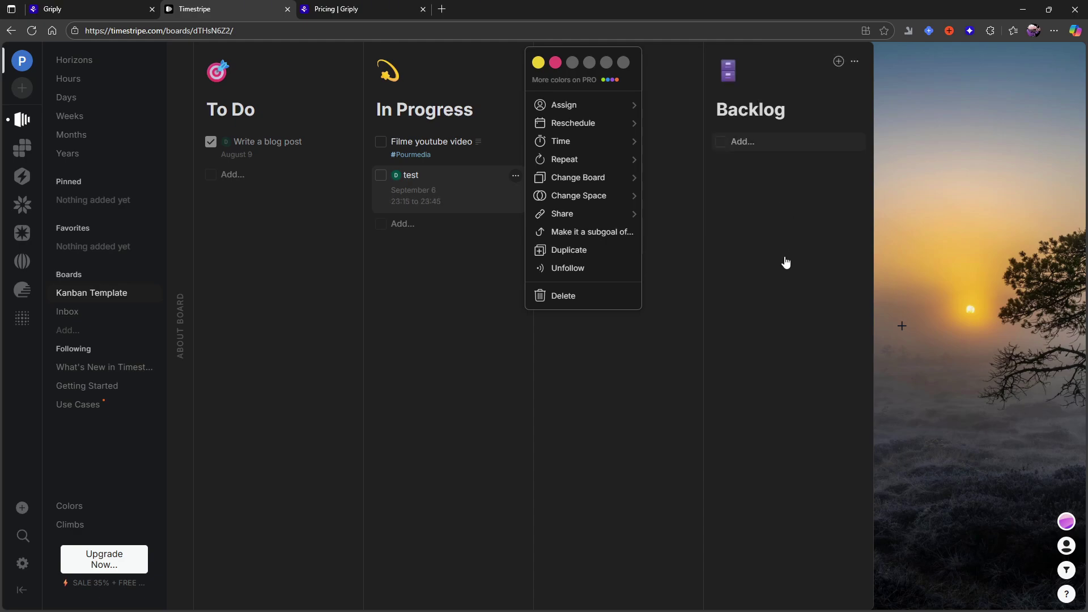
pyautogui.click(701, 274)
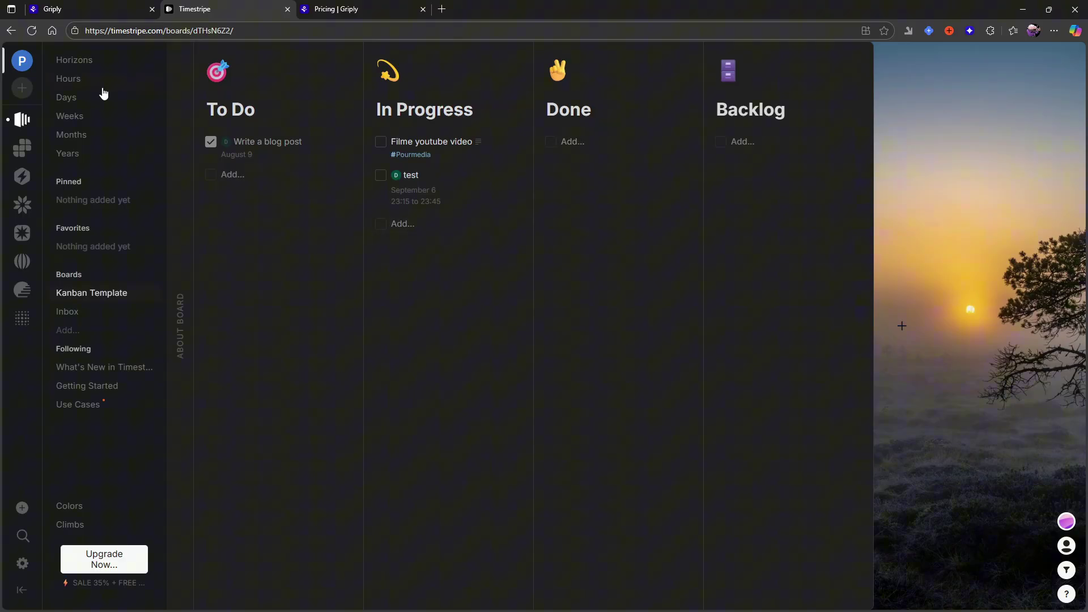
# Lengthen the test event and move it to 23:29 Saturday in the hourly calendar, then view years.
pyautogui.click(85, 78)
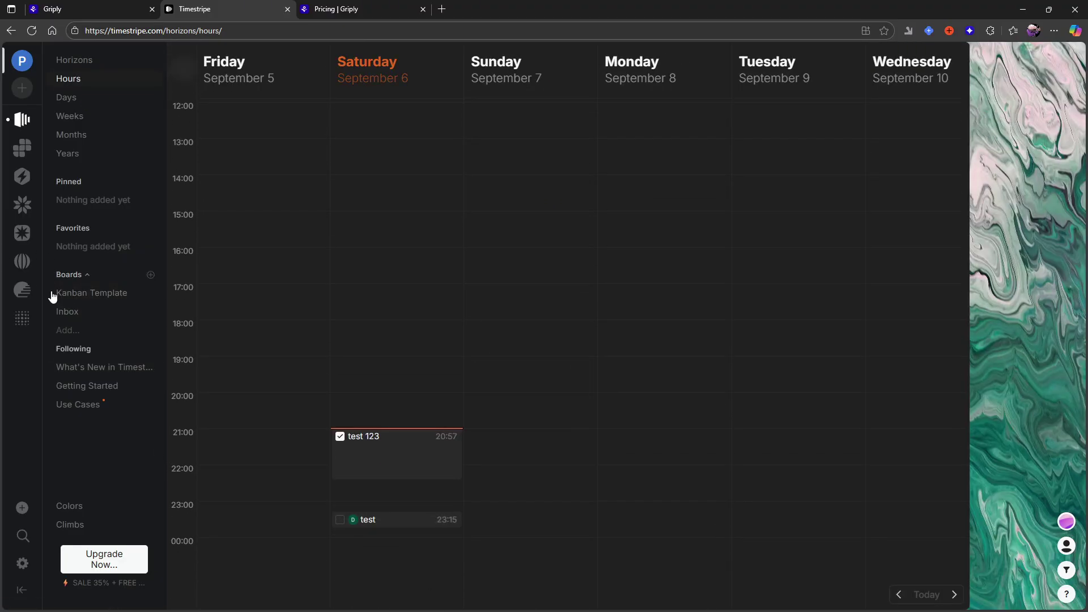
pyautogui.moveTo(413, 527); pyautogui.dragTo(410, 539)
pyautogui.moveTo(403, 517)
pyautogui.mouseDown()
pyautogui.moveTo(413, 498)
pyautogui.moveTo(410, 528)
pyautogui.mouseUp()
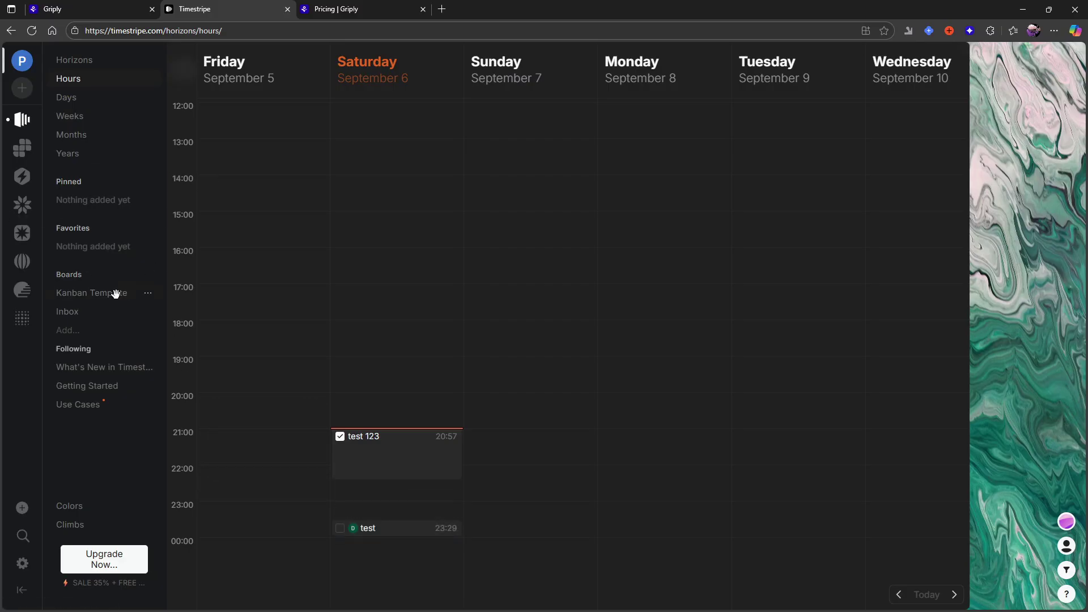
pyautogui.click(90, 152)
# Browse the months view, Kanban Template board, calendar and progress log, ending on the Team page.
pyautogui.click(88, 138)
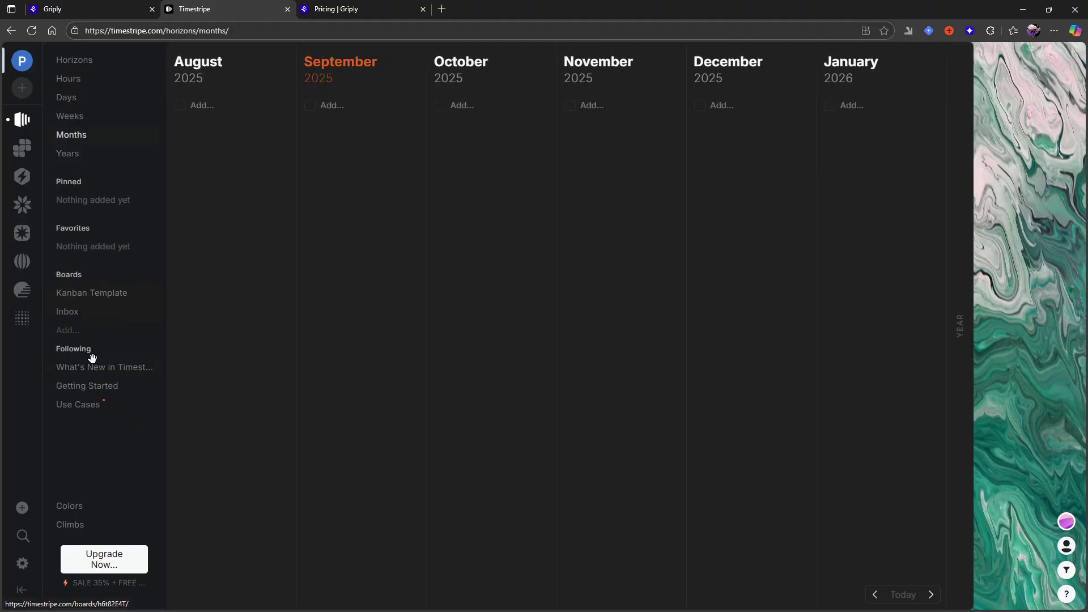
pyautogui.click(91, 293)
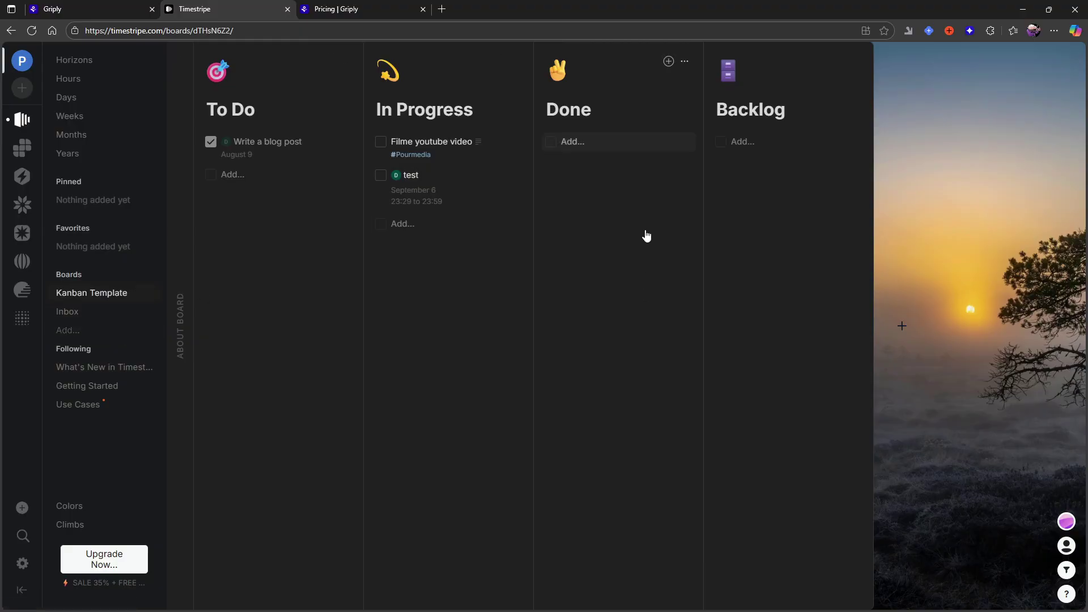
pyautogui.click(31, 153)
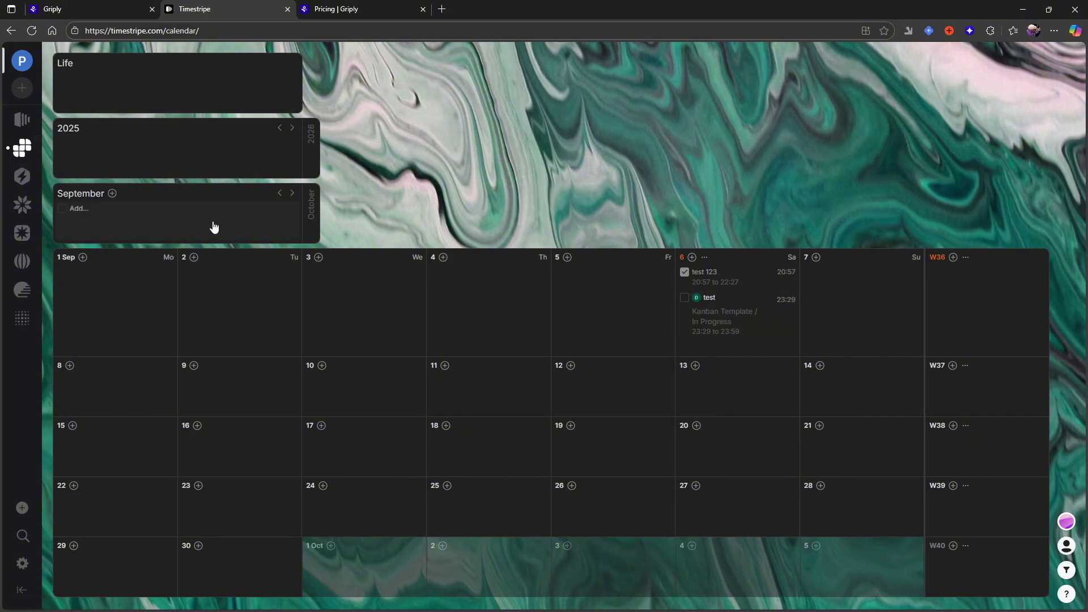
pyautogui.click(21, 177)
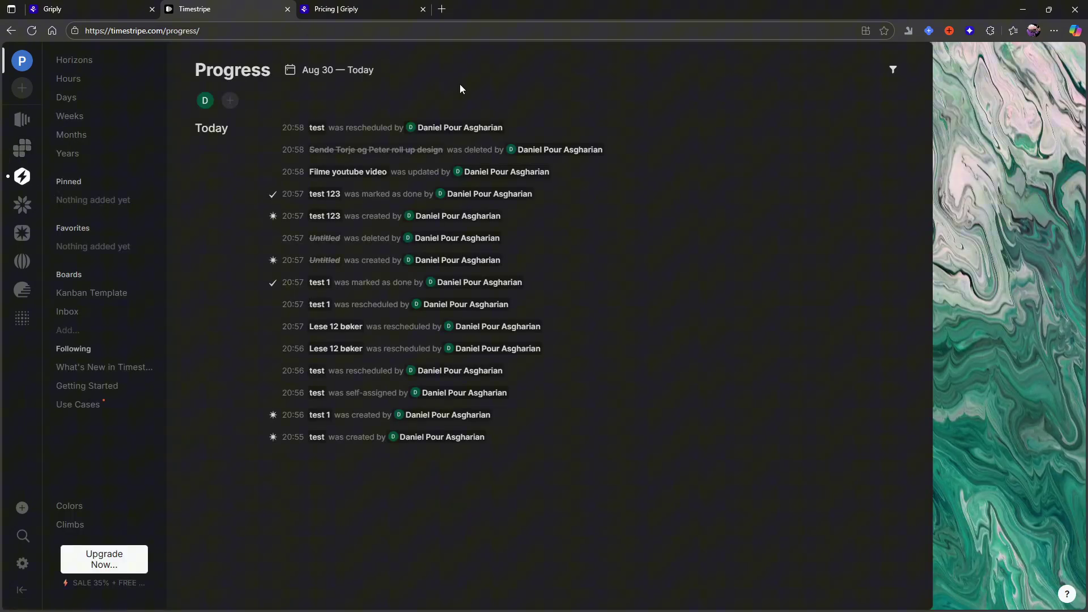
pyautogui.click(22, 205)
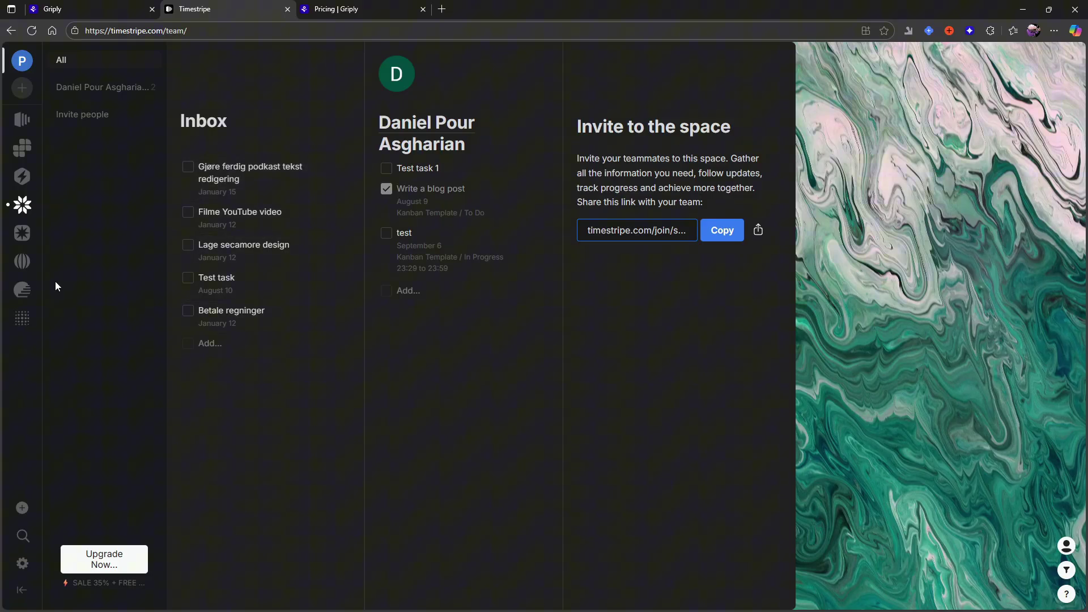
# Complete Betale regninger, Lage secamore design, Filme YouTube video and the podcast edit, then open Write a blog post.
pyautogui.click(188, 310)
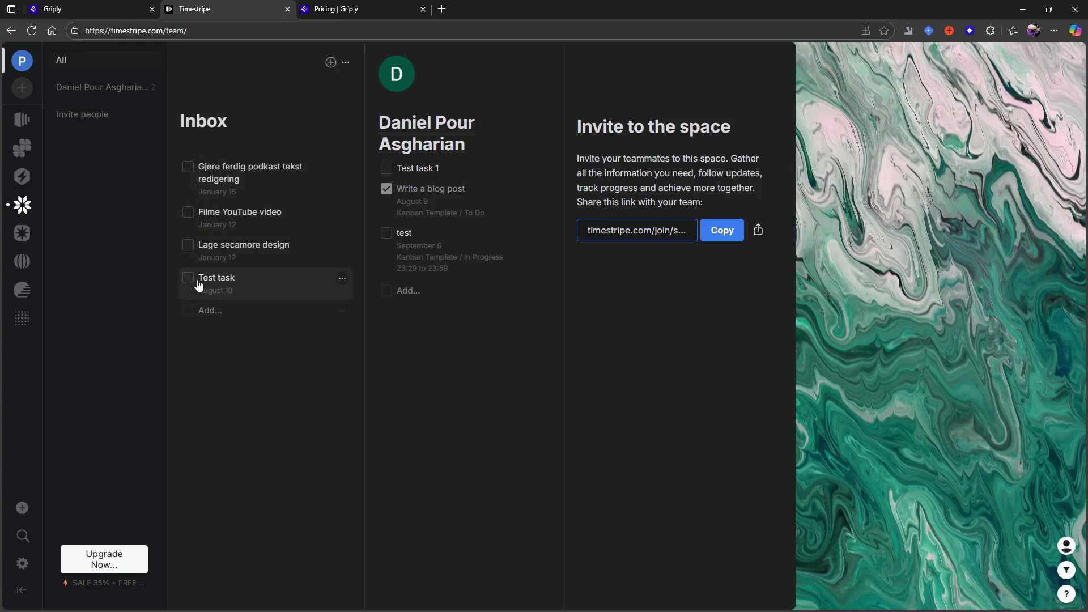
pyautogui.click(190, 246)
pyautogui.click(199, 212)
pyautogui.click(193, 182)
pyautogui.click(188, 213)
pyautogui.click(188, 167)
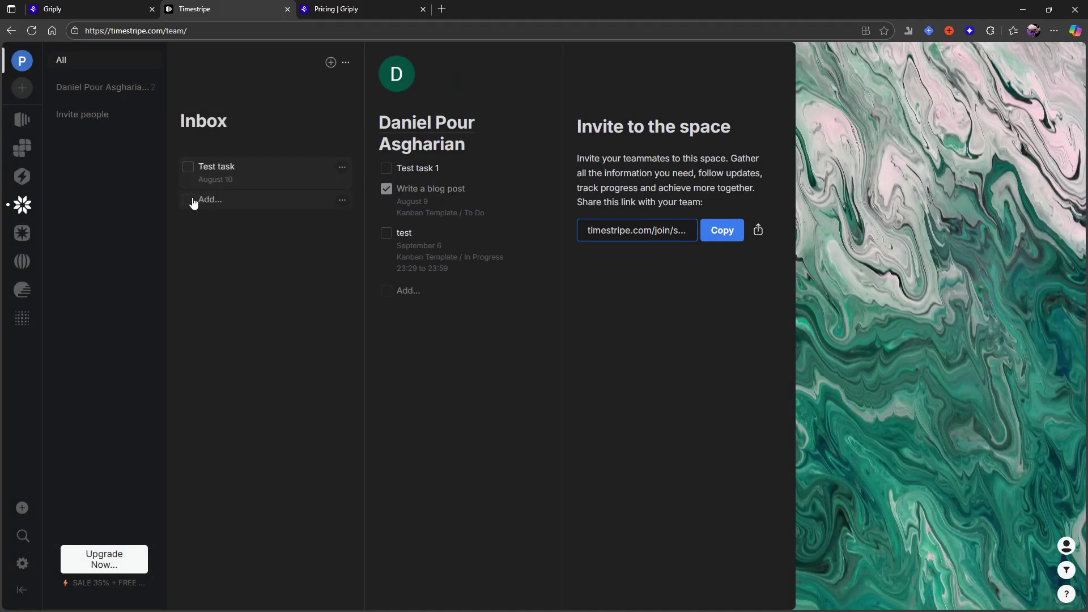
pyautogui.click(464, 208)
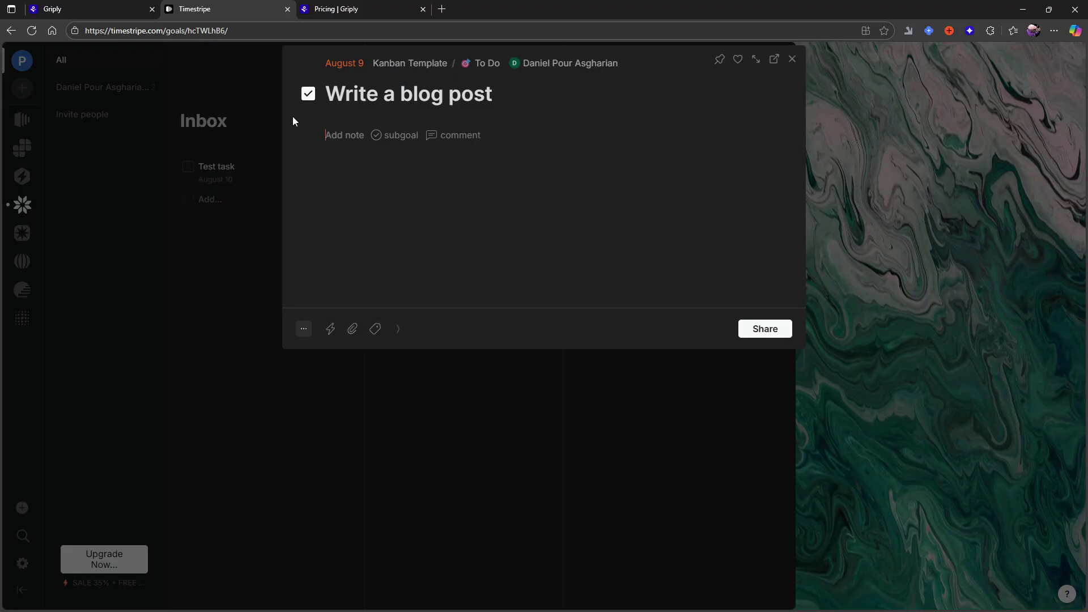
# Try ### and # tags in the Write a blog post note, erase them, and close the task.
pyautogui.write('### f')
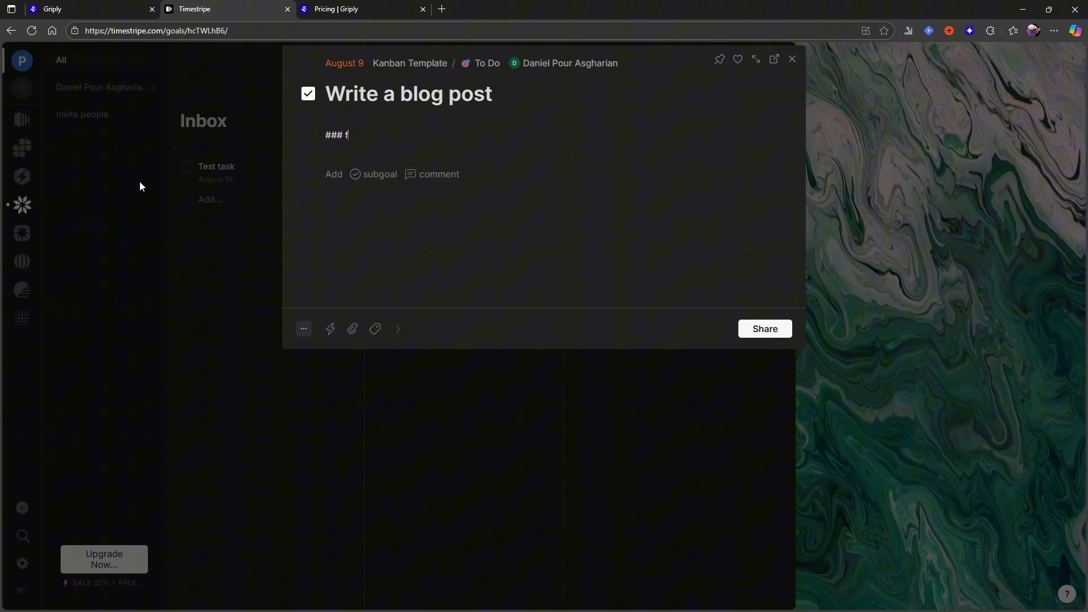
pyautogui.press('BackSpace')
pyautogui.press('BackSpace')
pyautogui.press('BackSpace')
pyautogui.press('BackSpace')
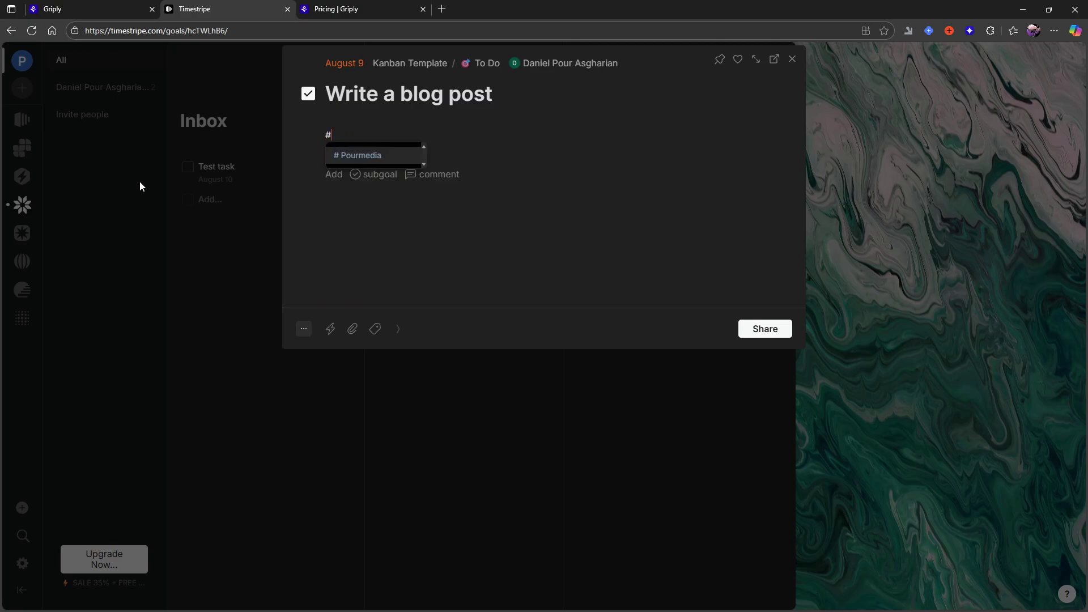
pyautogui.press('Return')
pyautogui.press('BackSpace')
pyautogui.press('BackSpace')
pyautogui.write('#')
pyautogui.press('BackSpace')
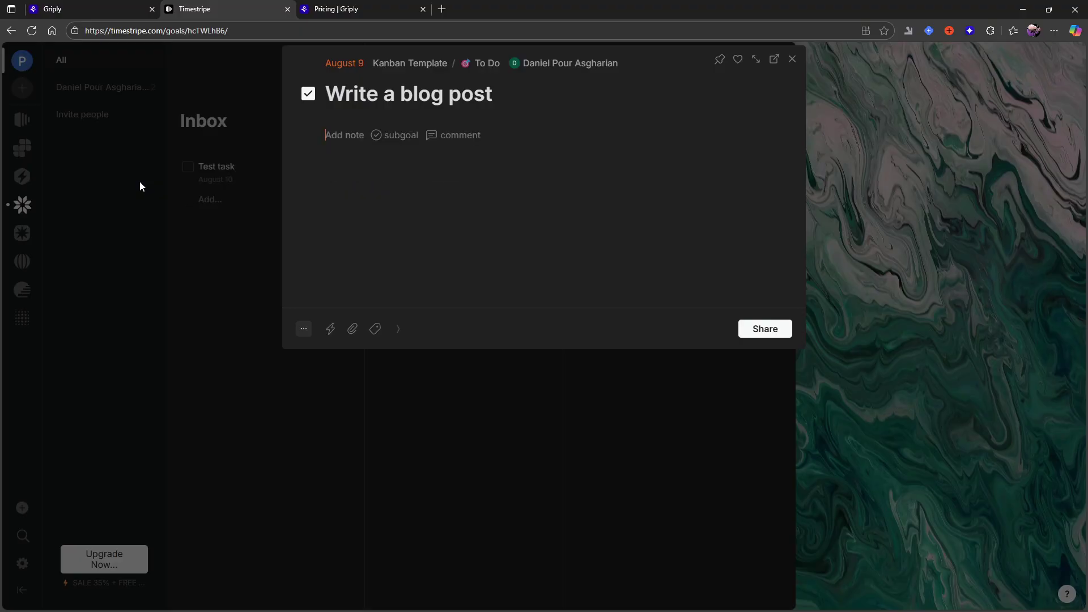
pyautogui.click(140, 186)
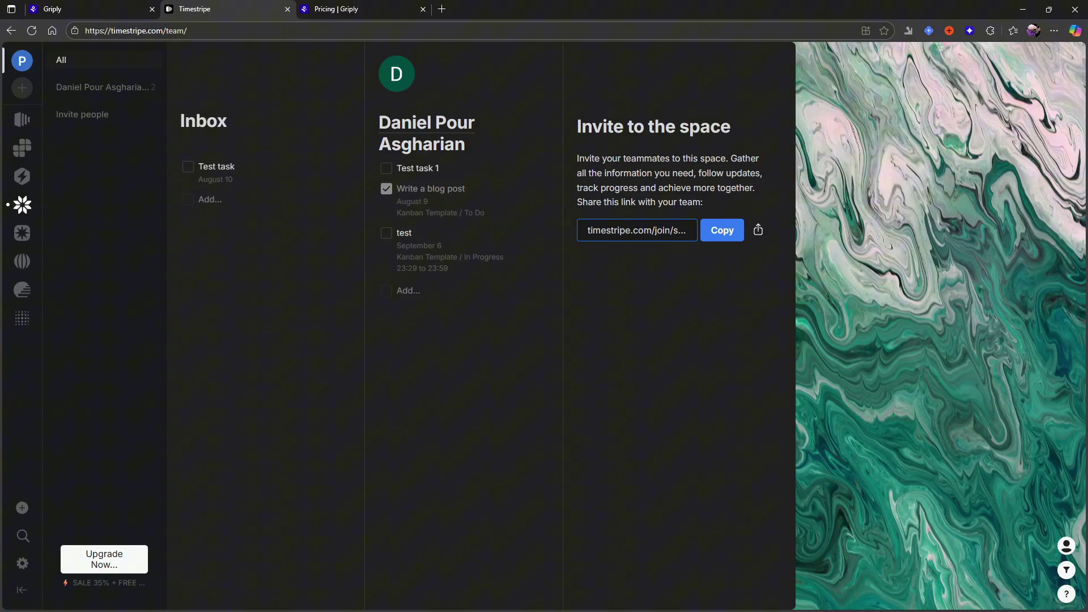
# Browse the board templates from Horizons, then open the Stats page showing today's score of 13.
pyautogui.click(20, 119)
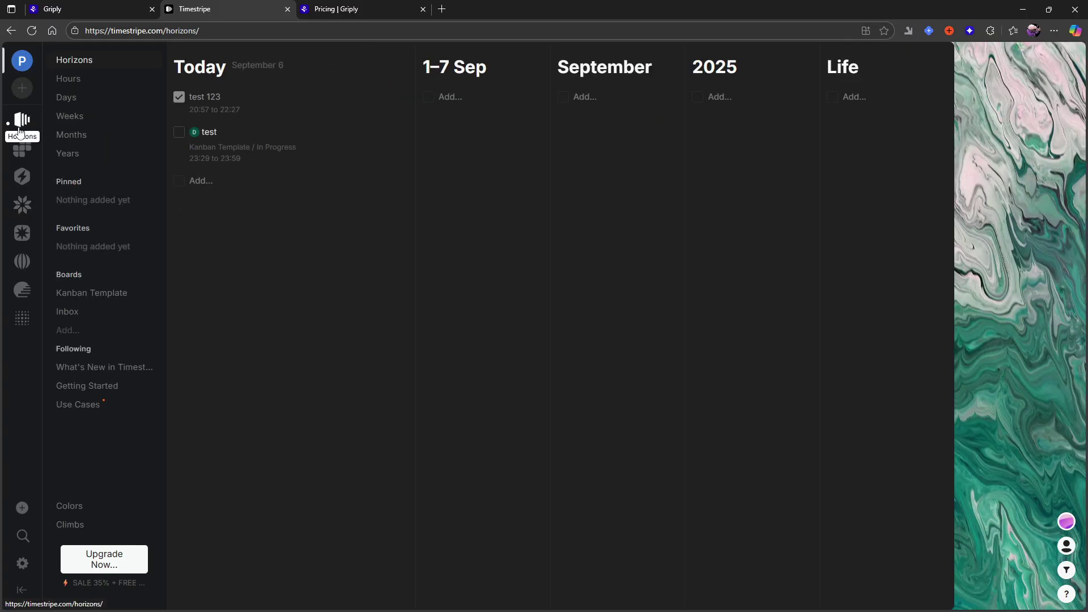
pyautogui.click(85, 334)
pyautogui.scroll(-8, 589, 379)
pyautogui.scroll(-6, 608, 374)
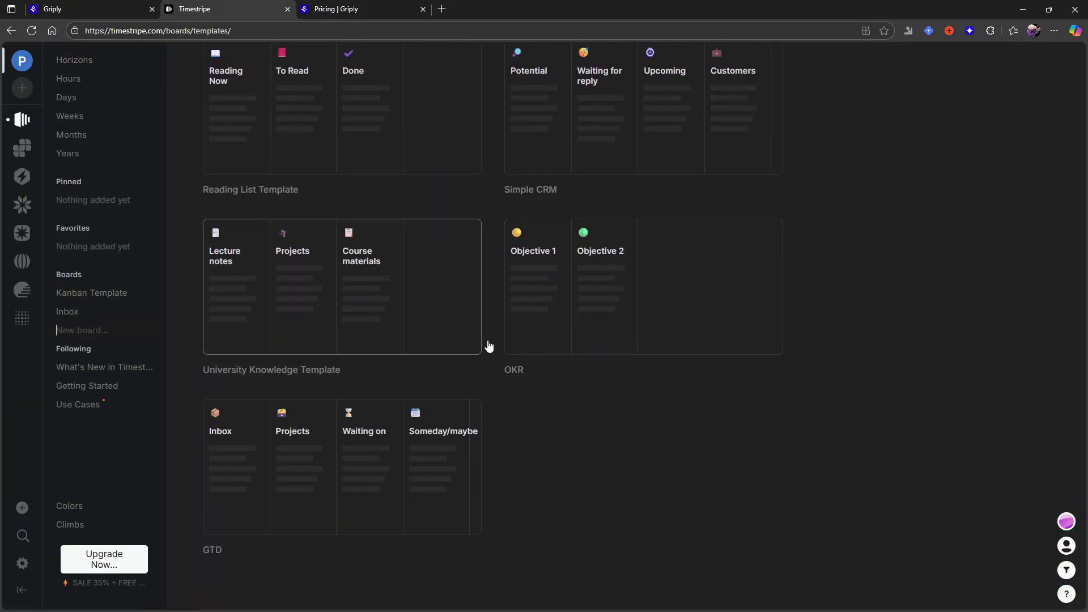
pyautogui.scroll(-1, 535, 359)
pyautogui.scroll(3, 362, 464)
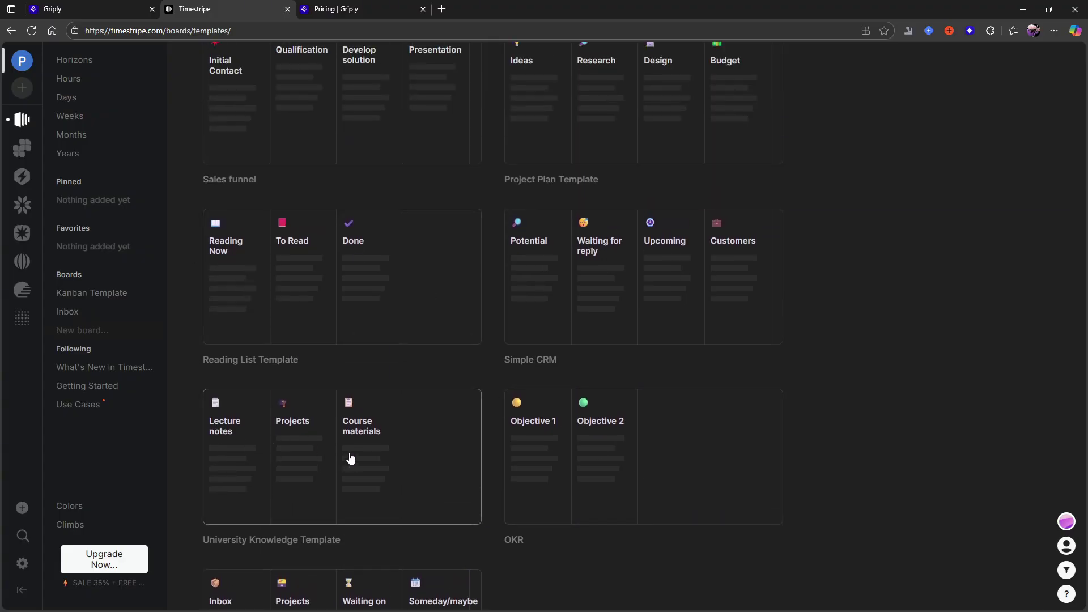
pyautogui.scroll(1, 240, 348)
pyautogui.scroll(5, 386, 354)
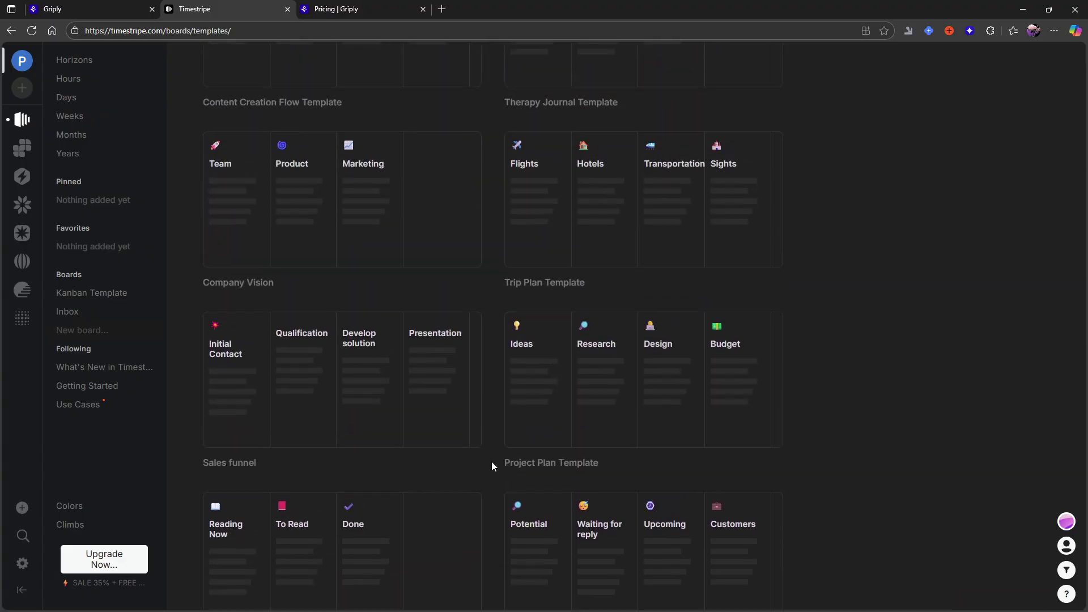
pyautogui.scroll(1, 492, 532)
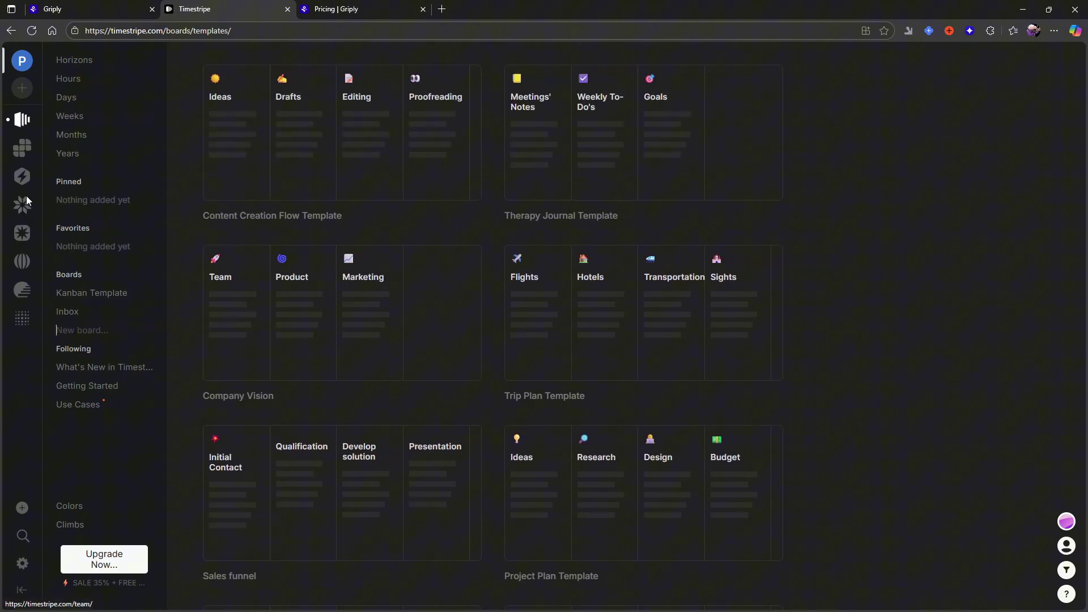
pyautogui.click(23, 232)
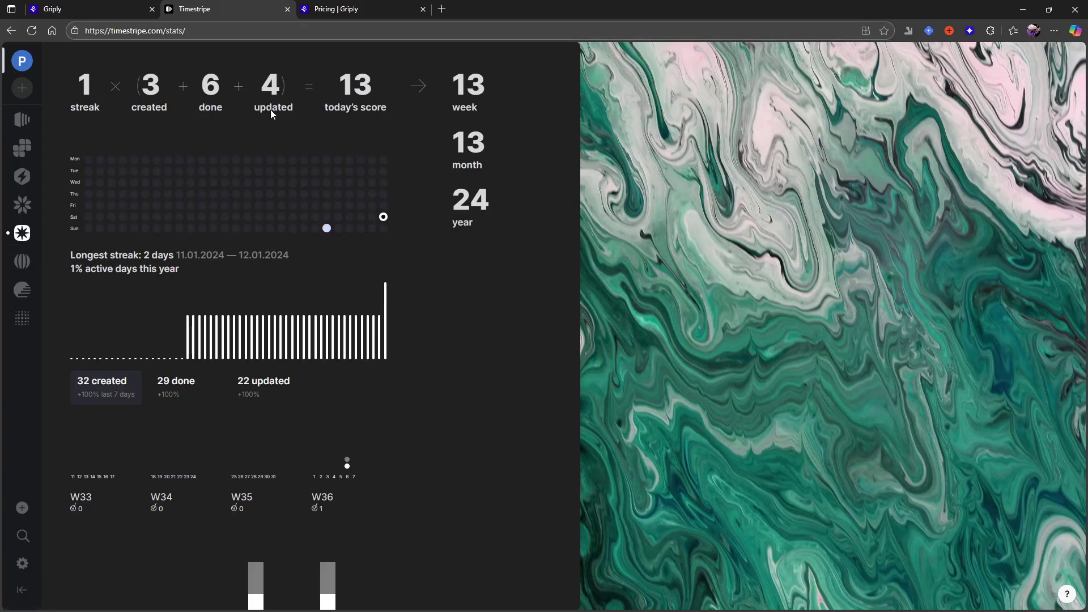
# Scroll the community boards gallery, then open Climbs with Bond & Build, 30 Days of Coding and ZEN Mode.
pyautogui.click(22, 261)
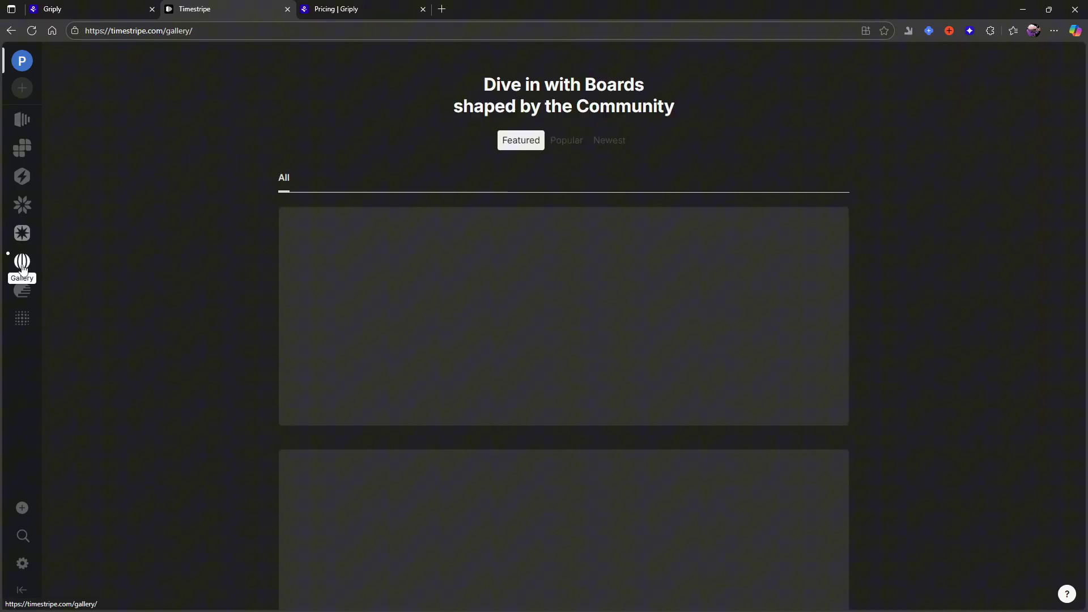
pyautogui.scroll(-1, 364, 314)
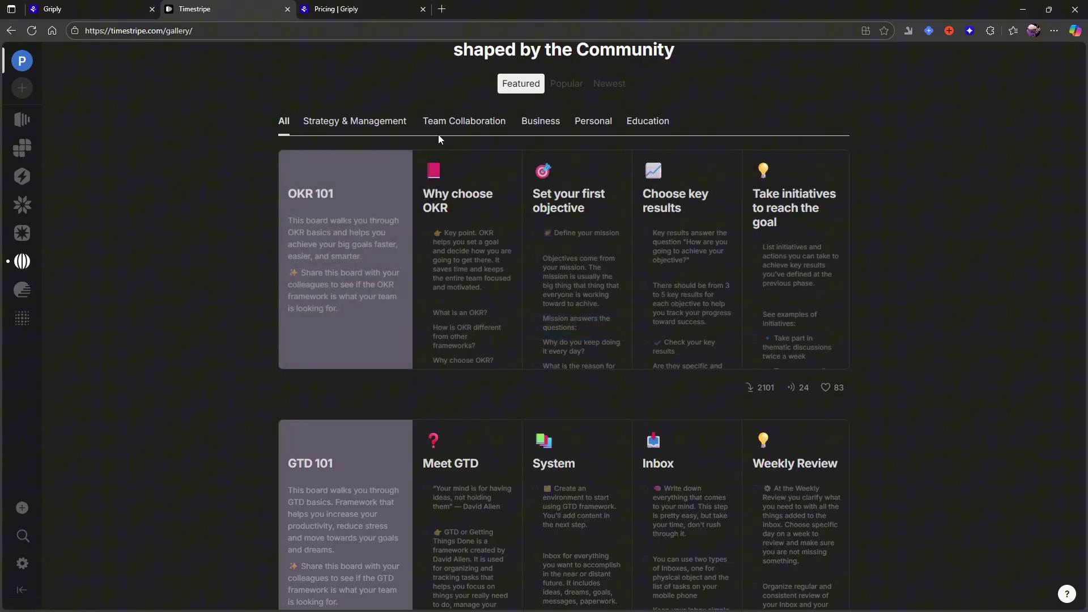
pyautogui.scroll(1, 721, 273)
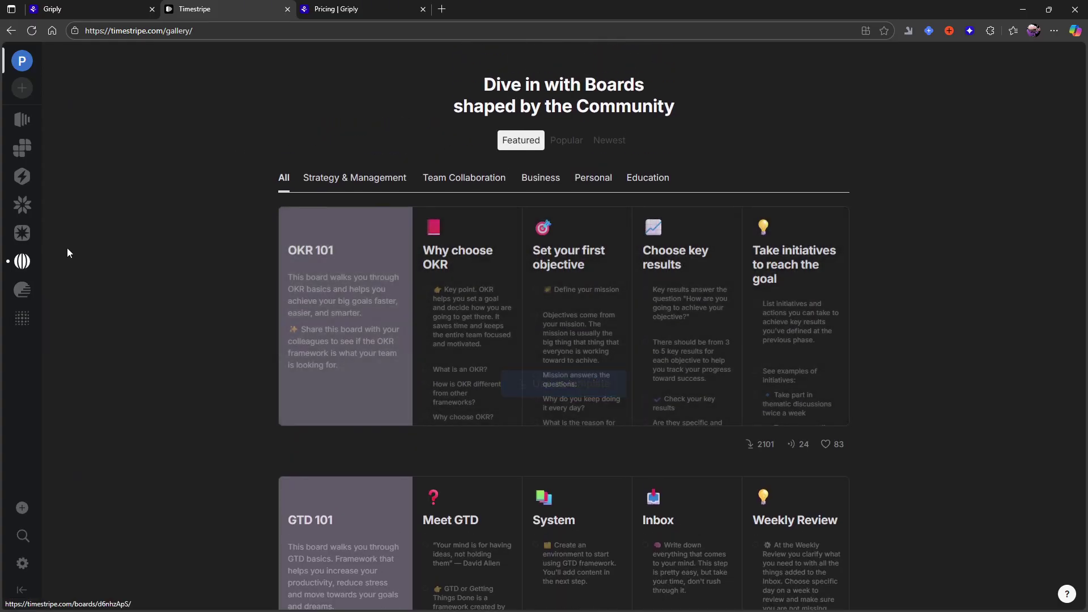
pyautogui.click(23, 291)
pyautogui.scroll(-2, 444, 396)
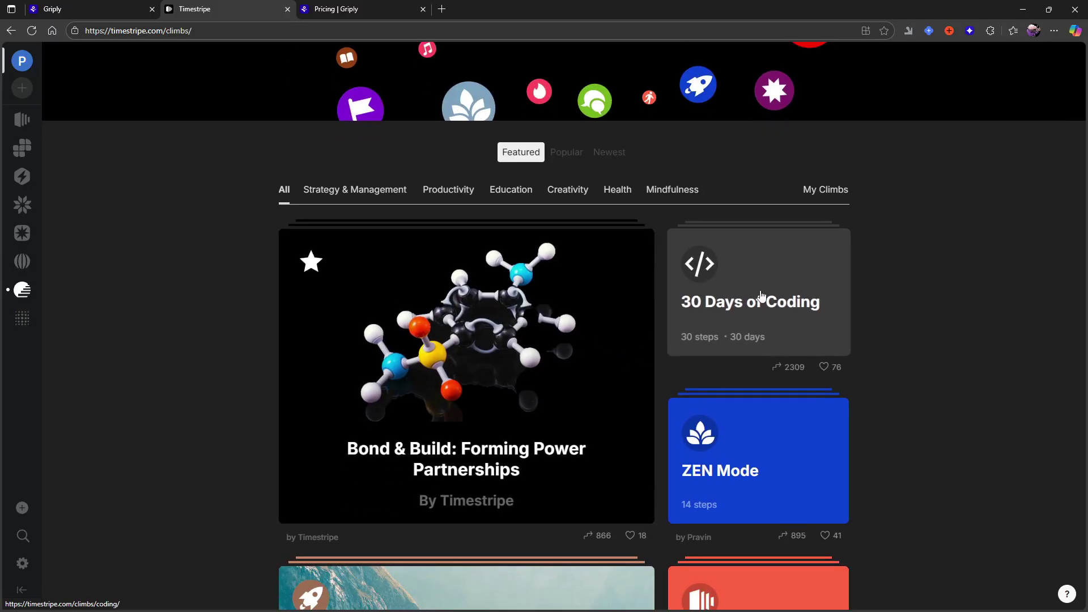
# View the life overview grid of years, then switch over to Griply's Today view.
pyautogui.click(22, 317)
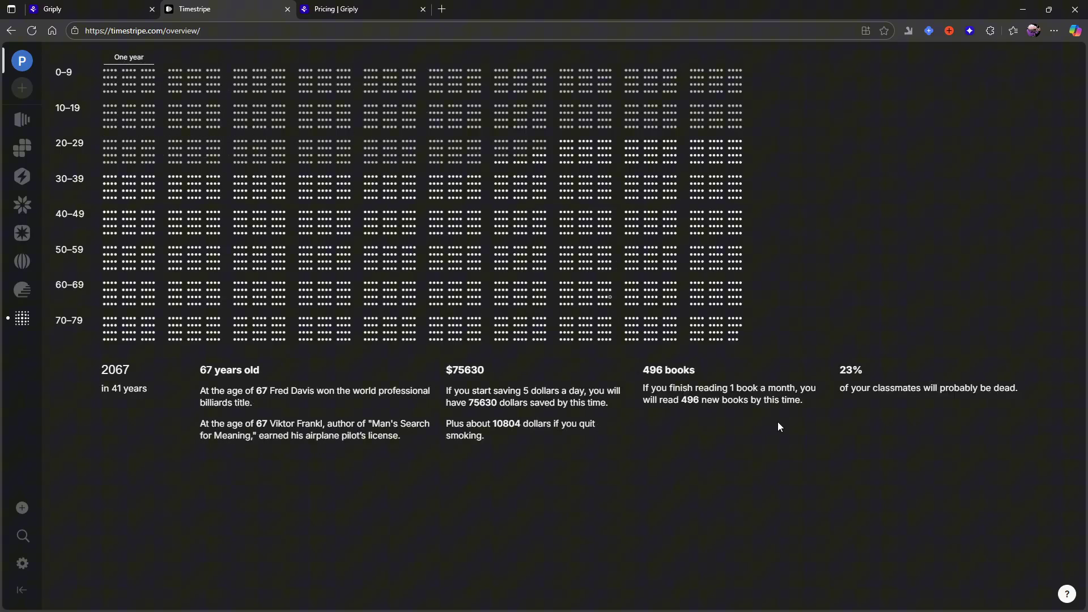
pyautogui.click(73, 7)
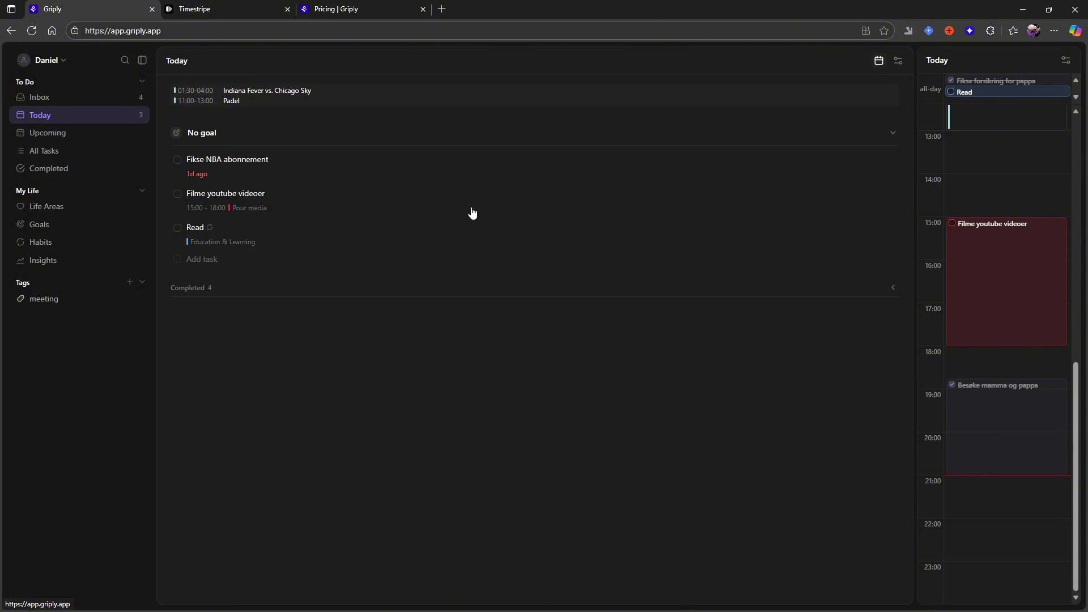
# Drag Read onto 22:00 in today's calendar and stretch its block to end at 23:00.
pyautogui.moveTo(243, 245); pyautogui.dragTo(1004, 531)
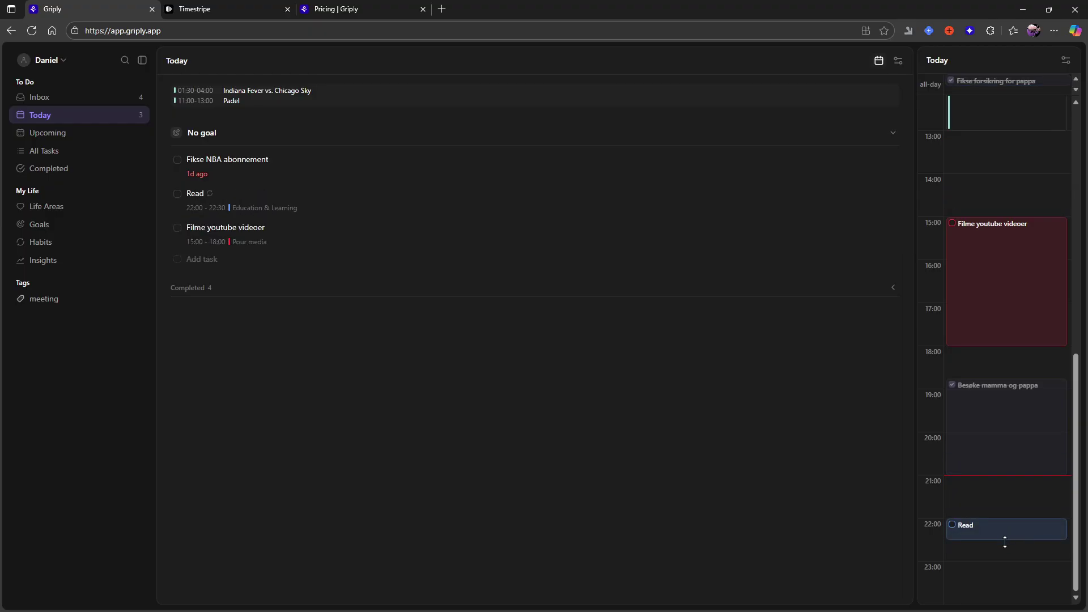
pyautogui.moveTo(1006, 539); pyautogui.dragTo(1008, 561)
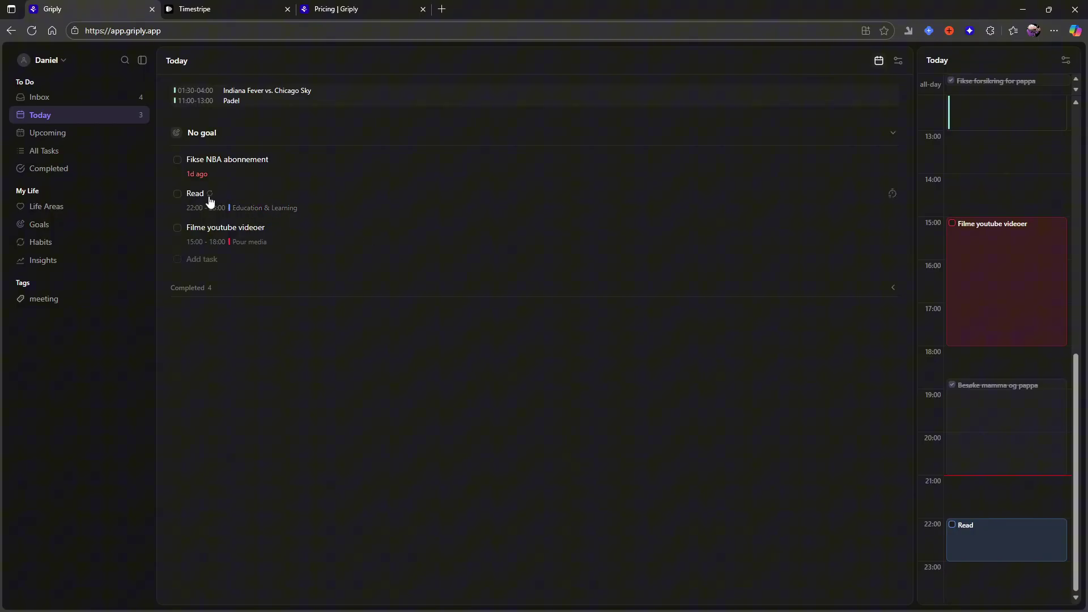
# In the Upcoming week view, mark Filme youtube videoer as done.
pyautogui.click(49, 132)
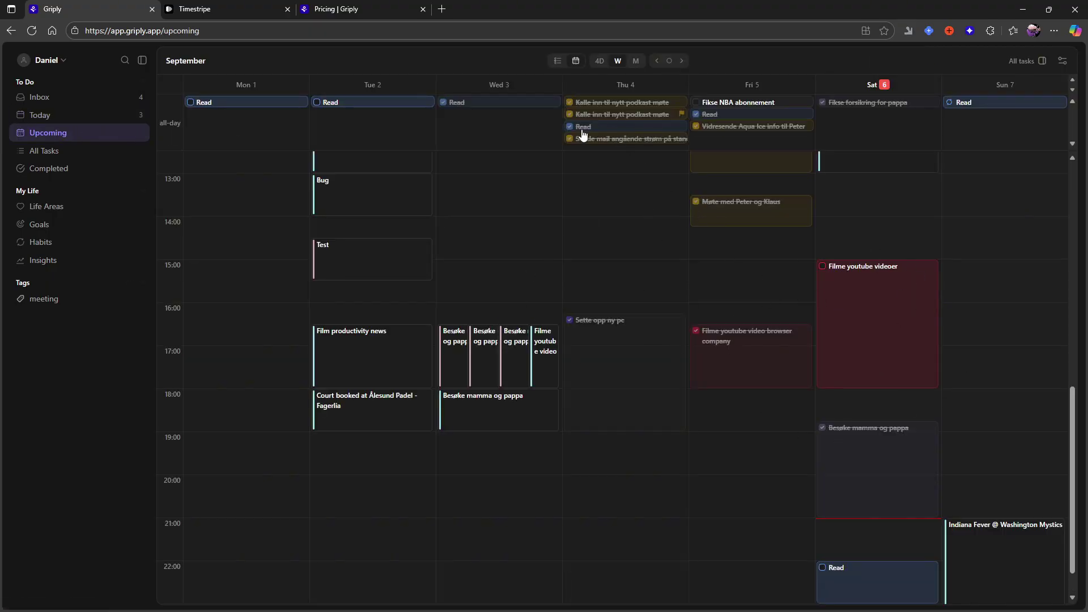
pyautogui.scroll(6, 657, 244)
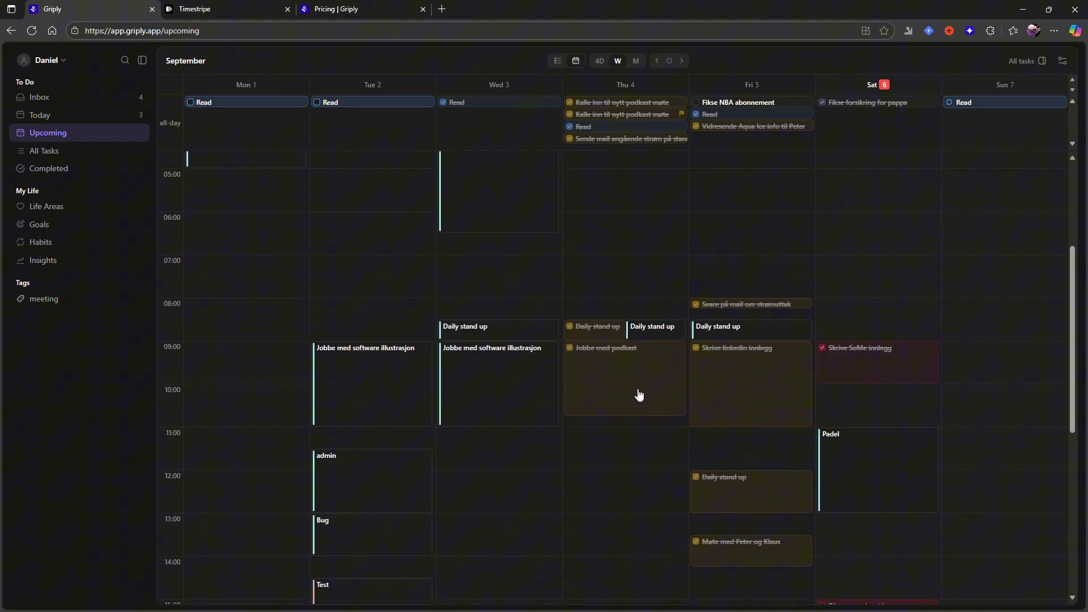
pyautogui.scroll(-5, 736, 340)
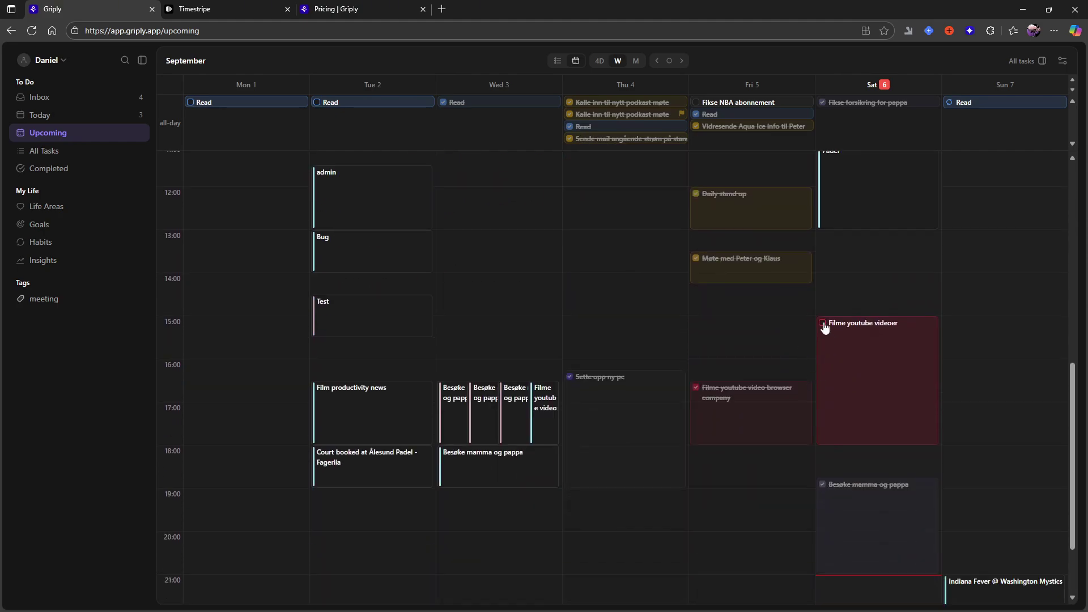
pyautogui.click(823, 326)
# Move Fikse NBA abonnement from Friday 5 to Saturday 6 in the all-day row.
pyautogui.scroll(-1, 861, 453)
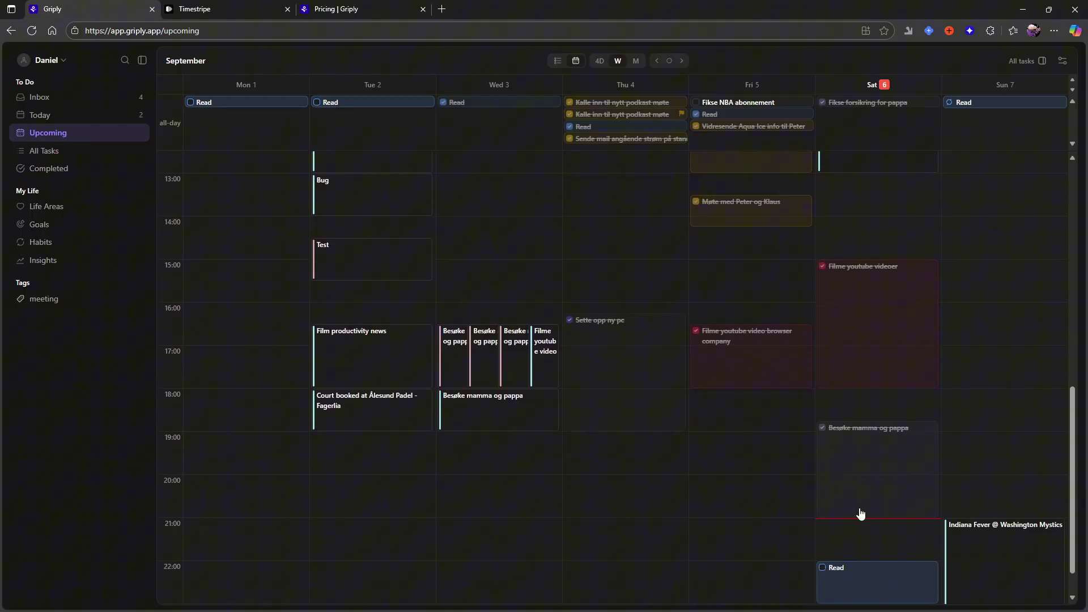
pyautogui.scroll(-1, 883, 519)
pyautogui.scroll(2, 867, 481)
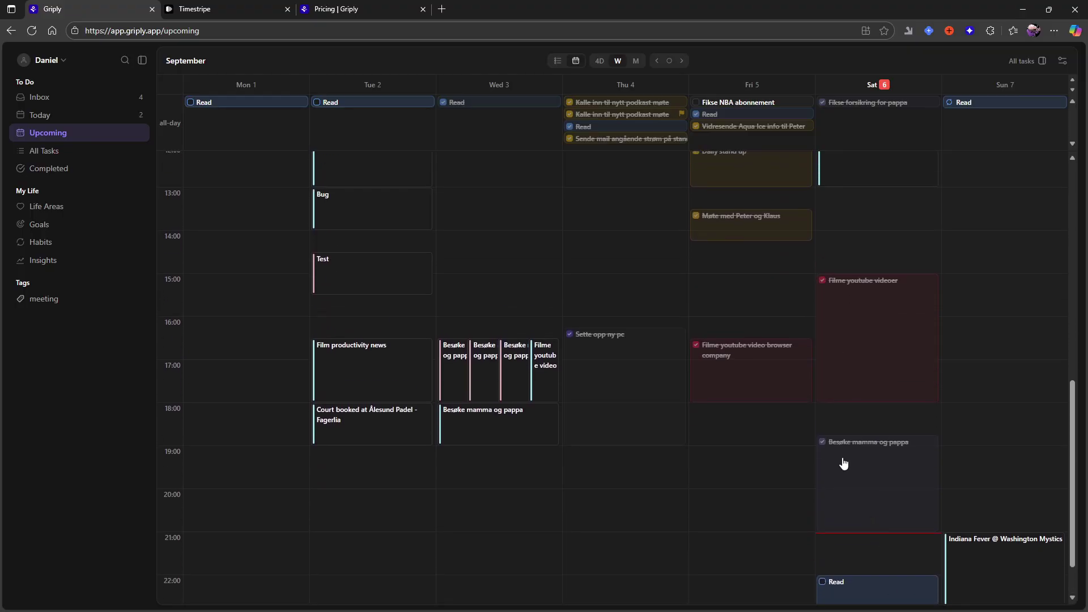
pyautogui.scroll(4, 881, 399)
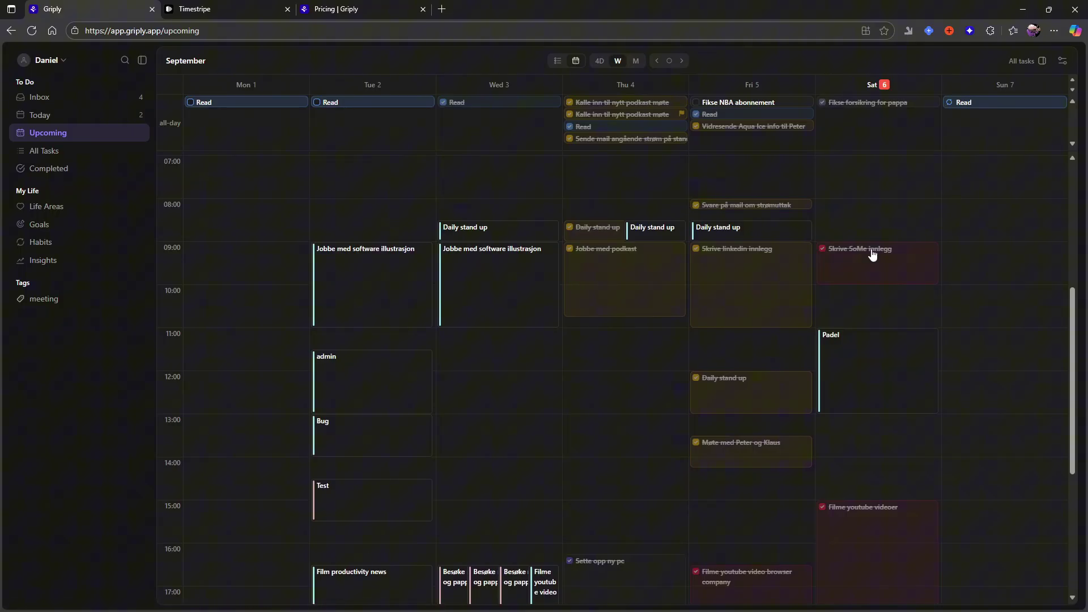
pyautogui.scroll(-5, 878, 238)
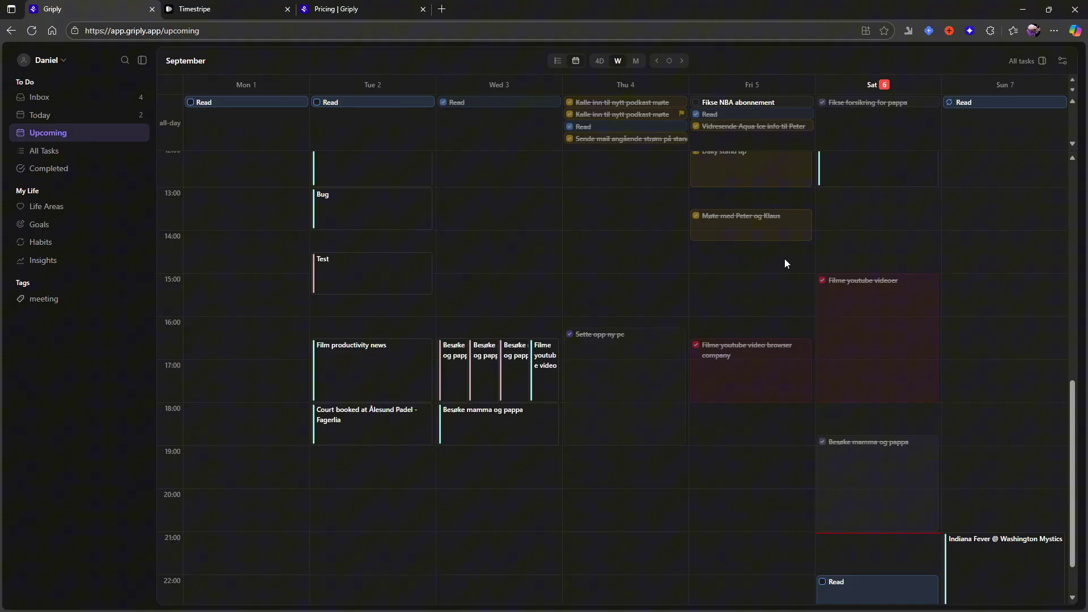
pyautogui.scroll(-1, 814, 380)
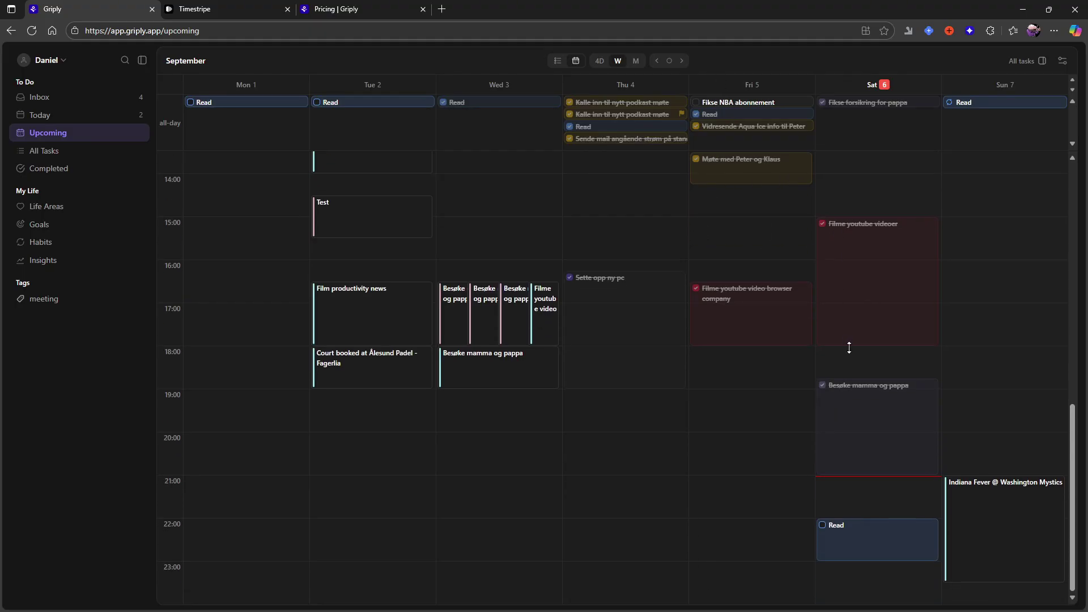
pyautogui.moveTo(767, 103); pyautogui.dragTo(866, 117)
pyautogui.scroll(1, 838, 295)
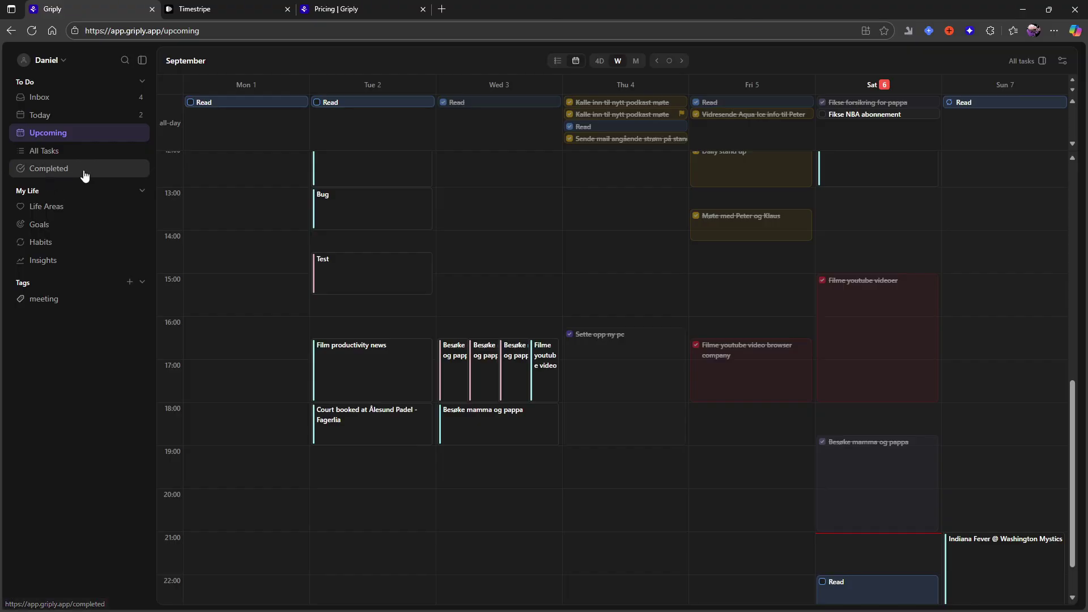
# Open the Pour media life area and look over its Tasks and Goals tabs.
pyautogui.click(60, 212)
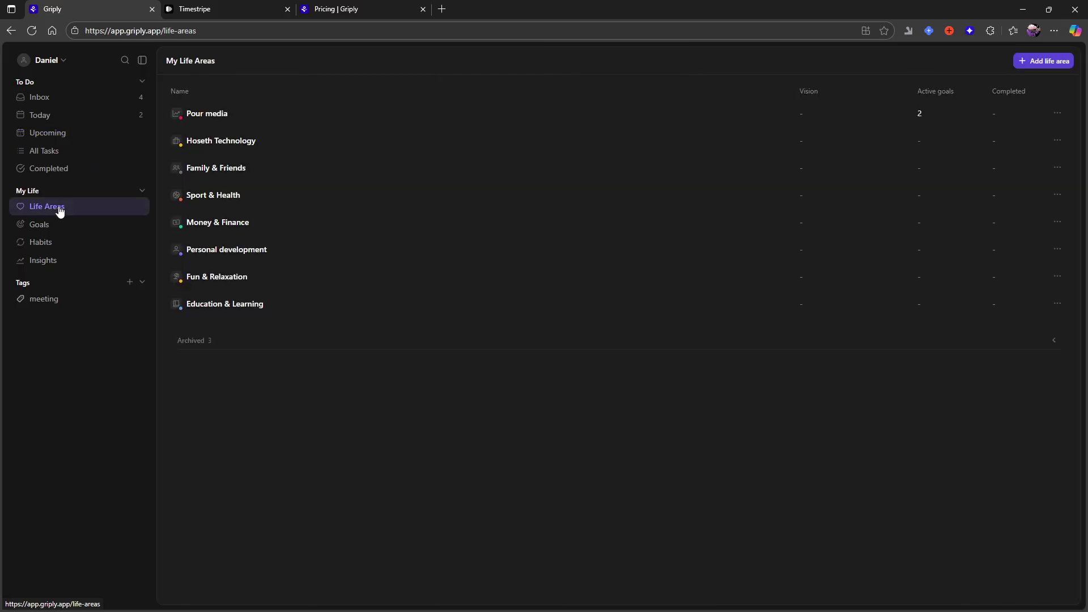
pyautogui.click(204, 114)
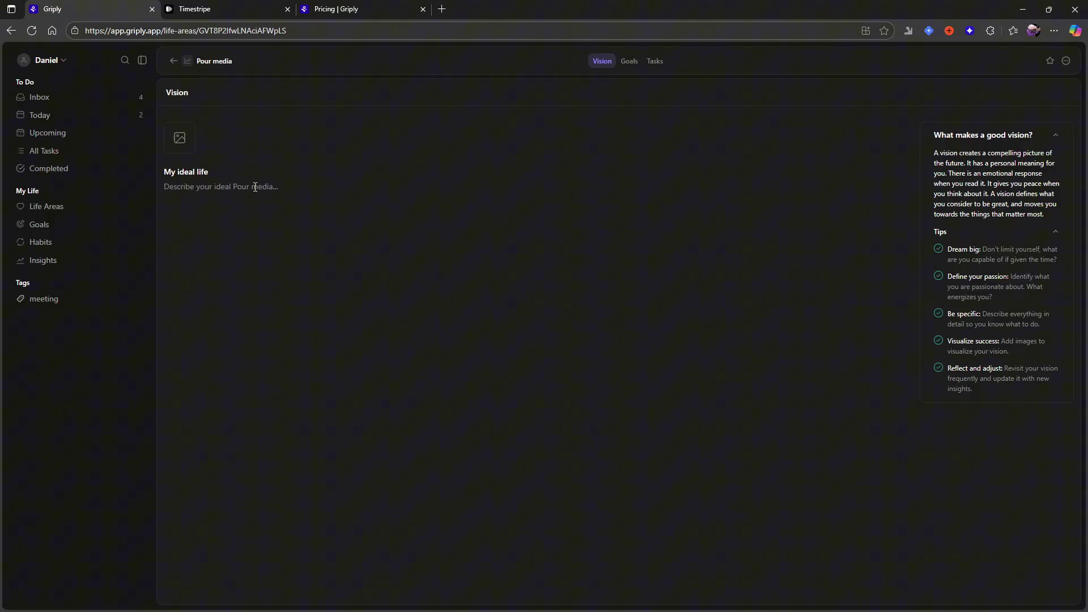
pyautogui.click(655, 61)
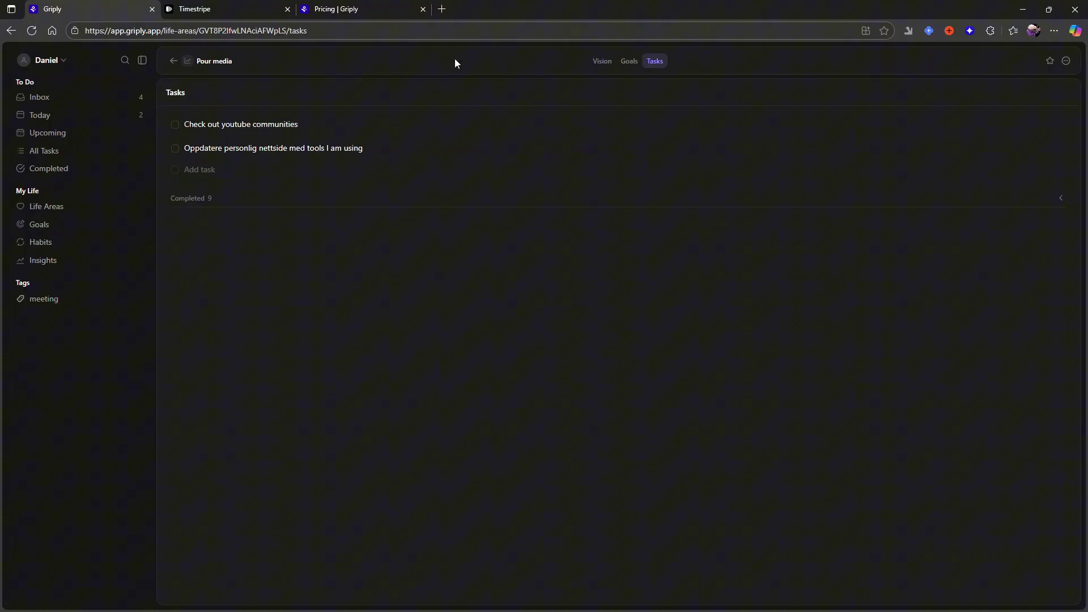
pyautogui.click(631, 63)
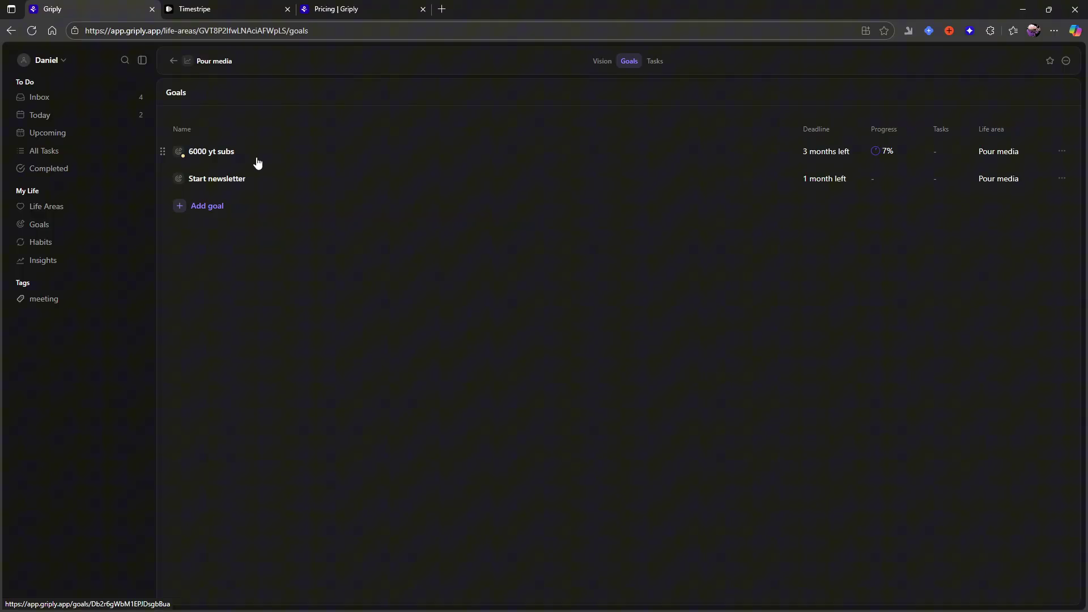
# Check the 6000 yt subs goal's progress and todo items, then return to Today.
pyautogui.click(233, 151)
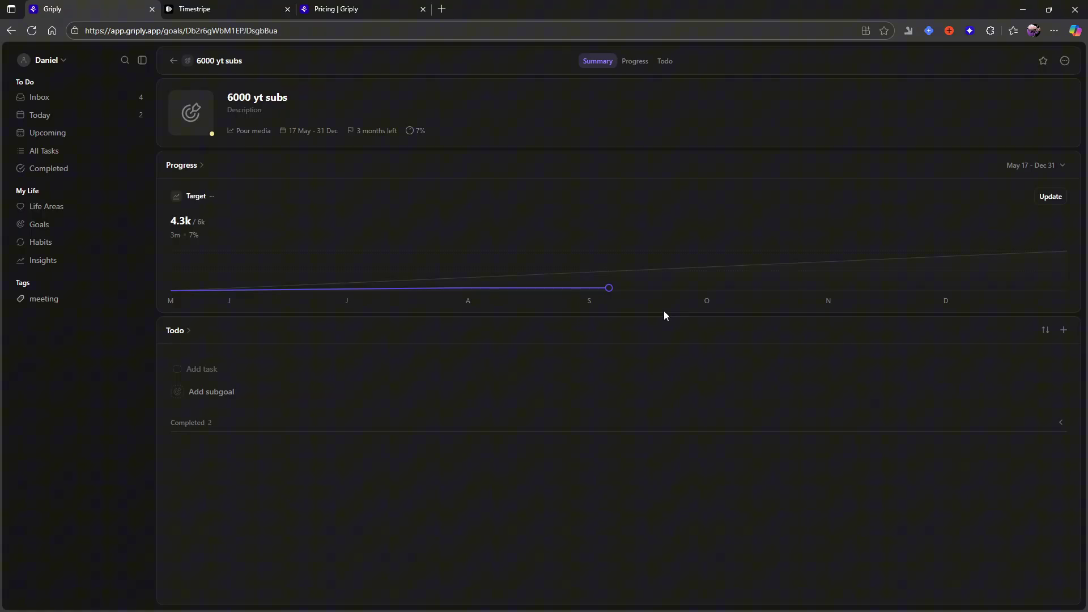
pyautogui.click(633, 62)
pyautogui.click(615, 60)
pyautogui.click(664, 61)
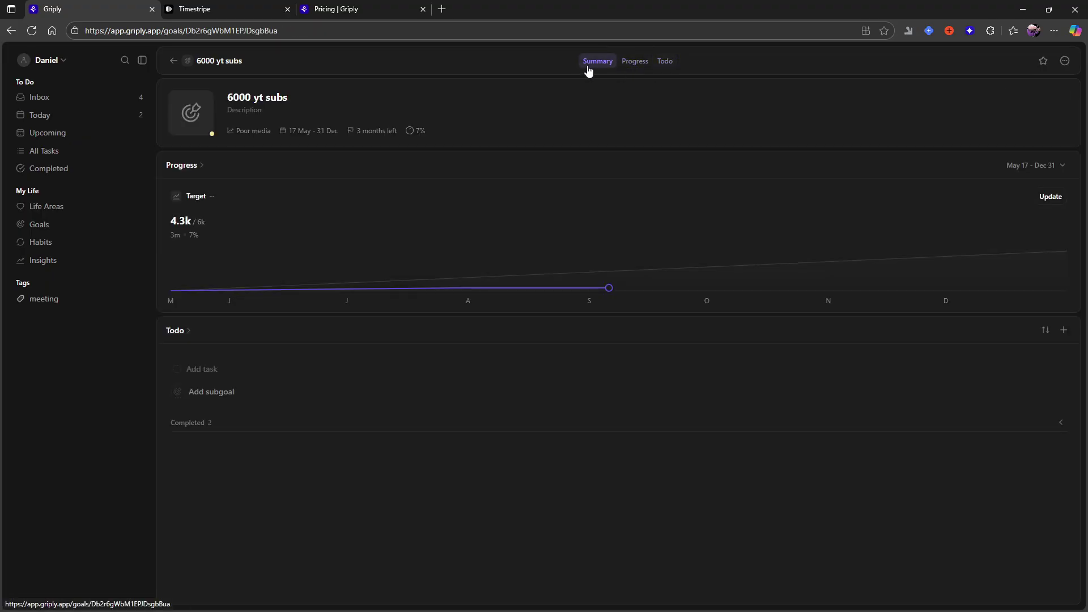
pyautogui.click(173, 64)
pyautogui.click(40, 115)
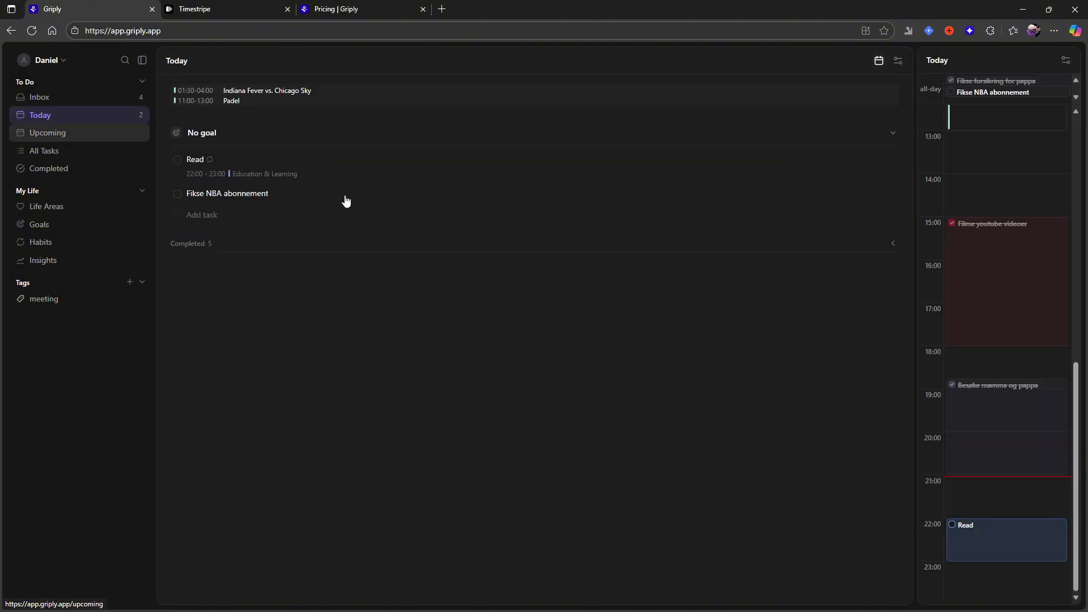
# Open Filme youtube videoer's details and follow its Pour media link, returning to Today.
pyautogui.click(1023, 274)
pyautogui.click(672, 191)
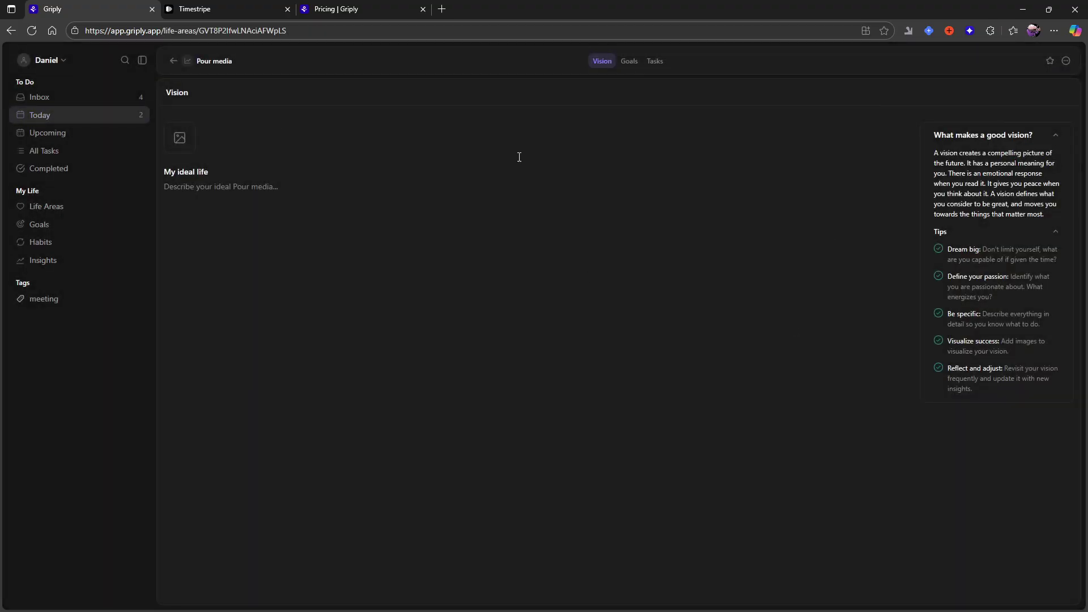
pyautogui.click(69, 118)
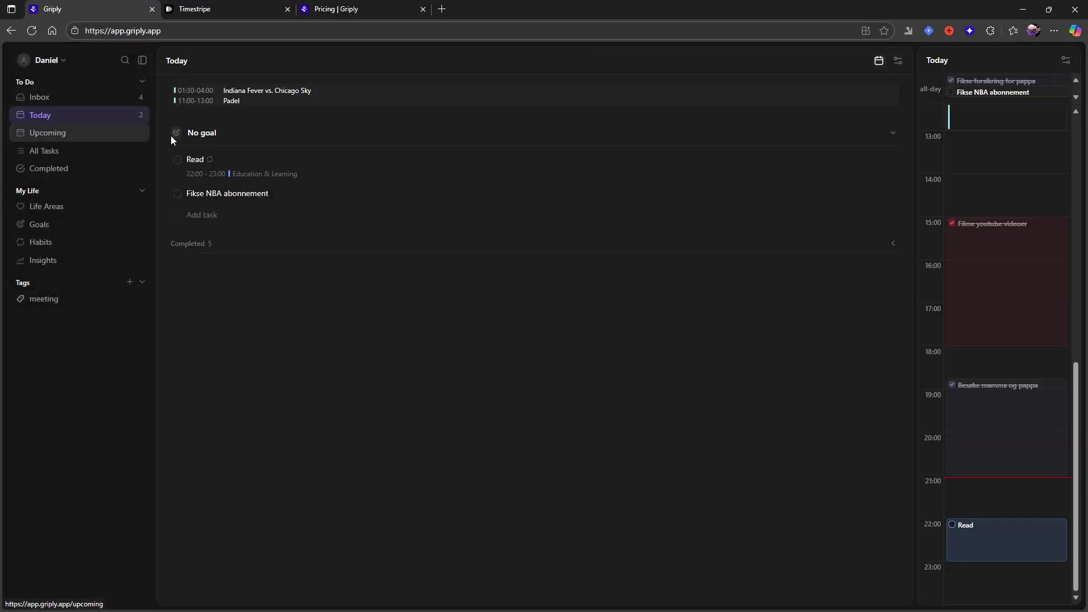
# Replace Filme youtube videoer's Pour media life area with the 6000 yt subs goal, then view My Goals.
pyautogui.click(1018, 239)
pyautogui.click(741, 192)
pyautogui.click(668, 192)
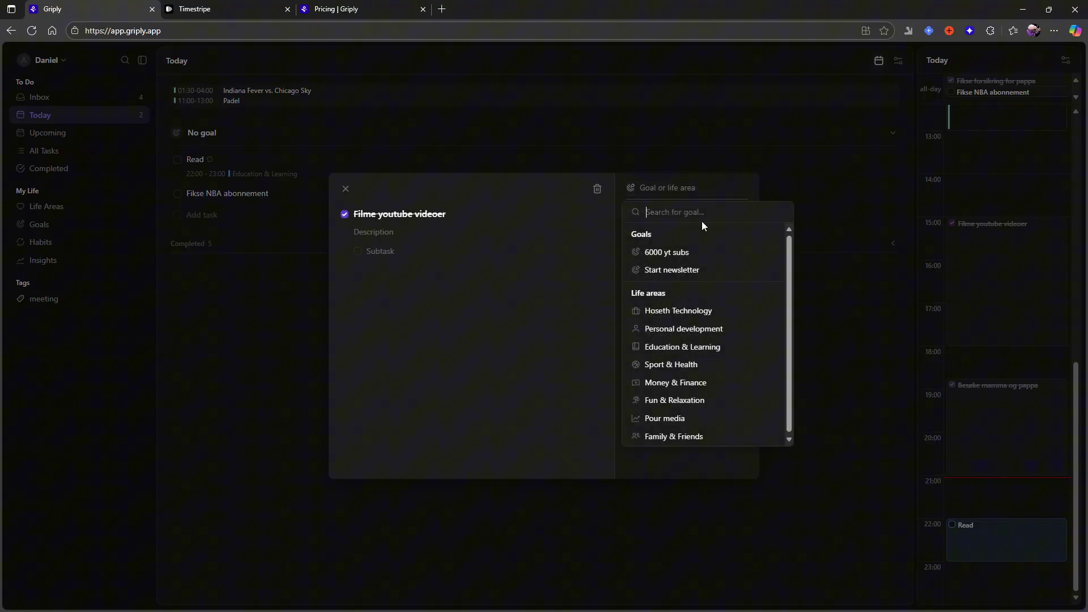
pyautogui.click(715, 252)
pyautogui.click(848, 410)
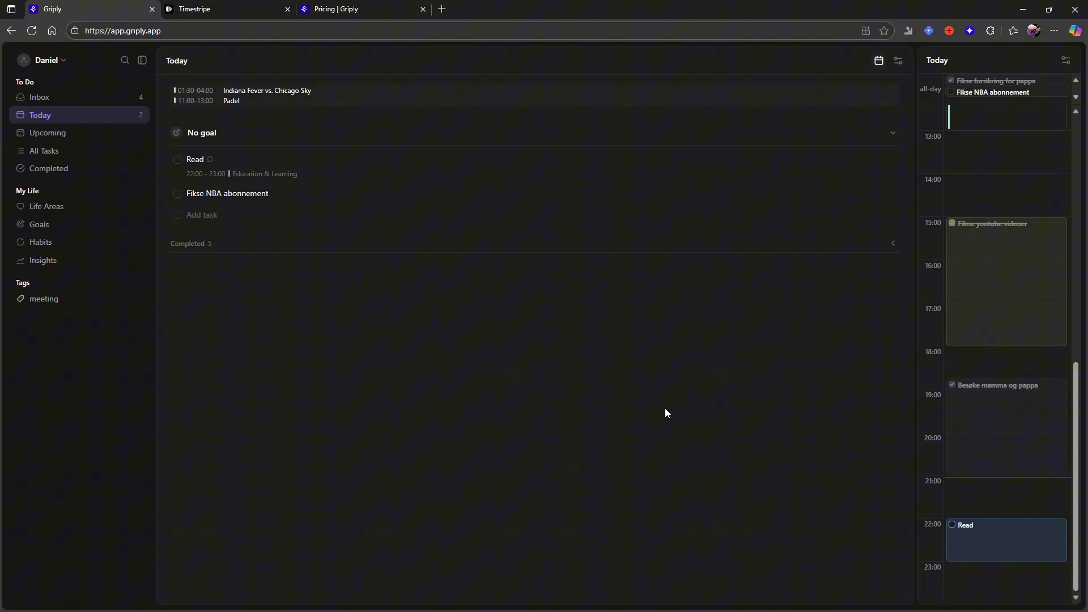
pyautogui.click(43, 224)
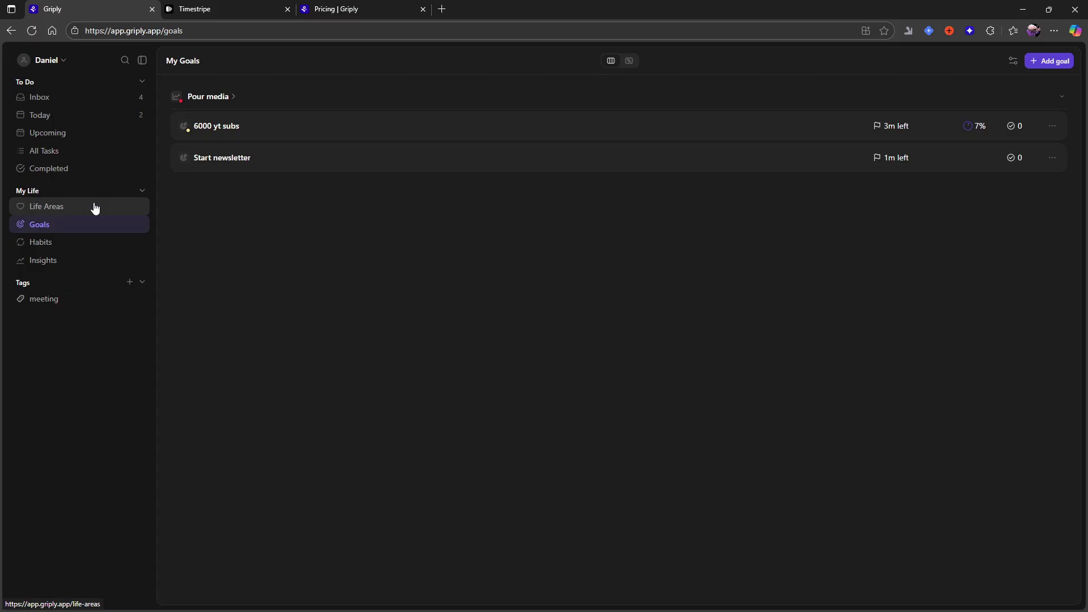
# Glance at Life Areas, then return to goals showing 6000 yt subs at 7% and Start newsletter.
pyautogui.click(47, 211)
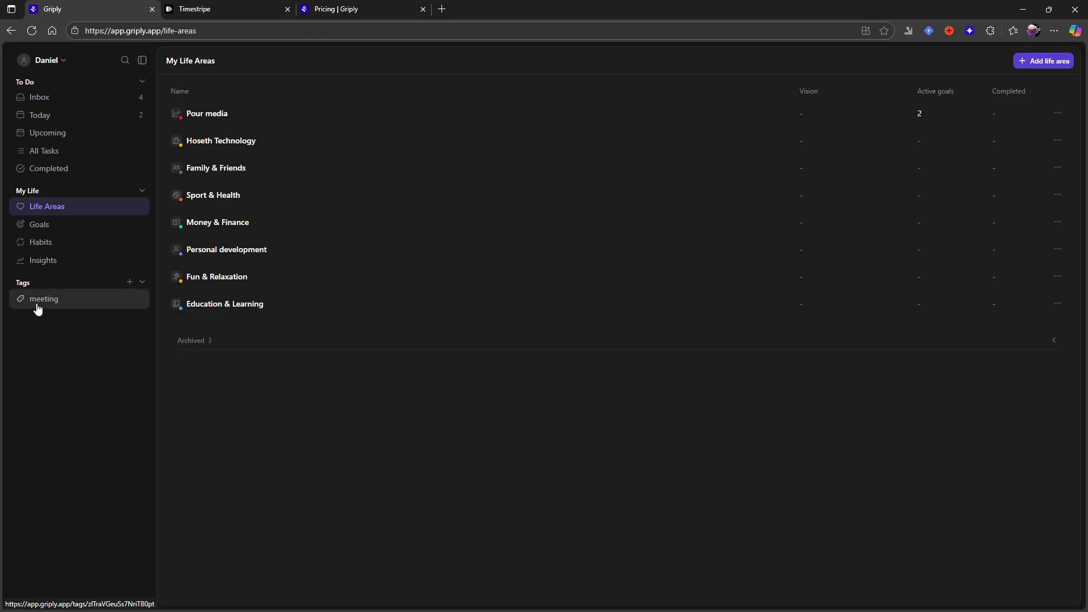
pyautogui.click(39, 227)
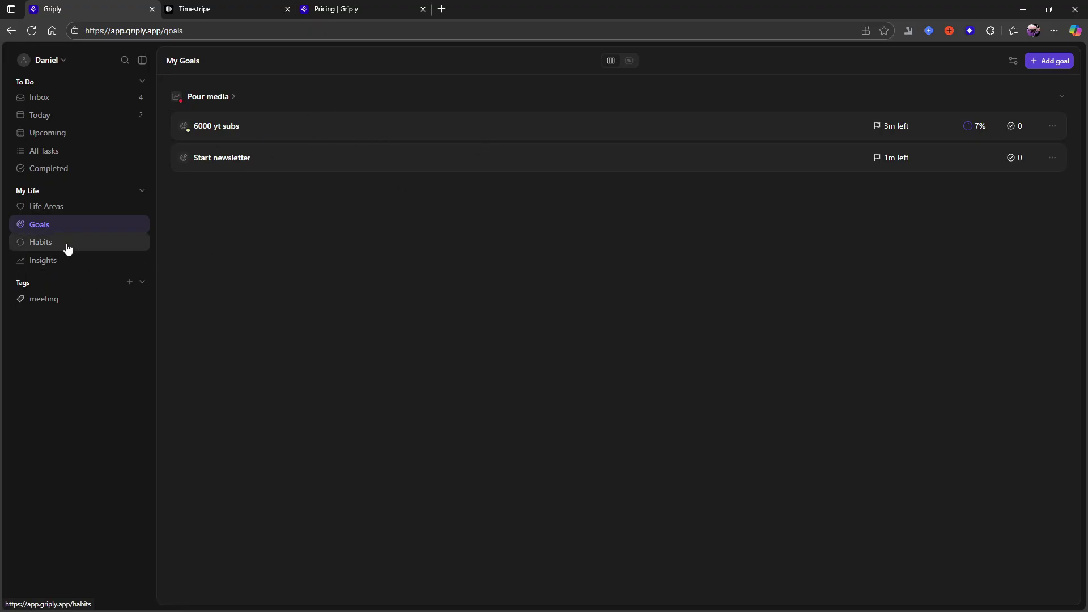
# Open My Habits and review the Read habit's completion statistics.
pyautogui.click(66, 244)
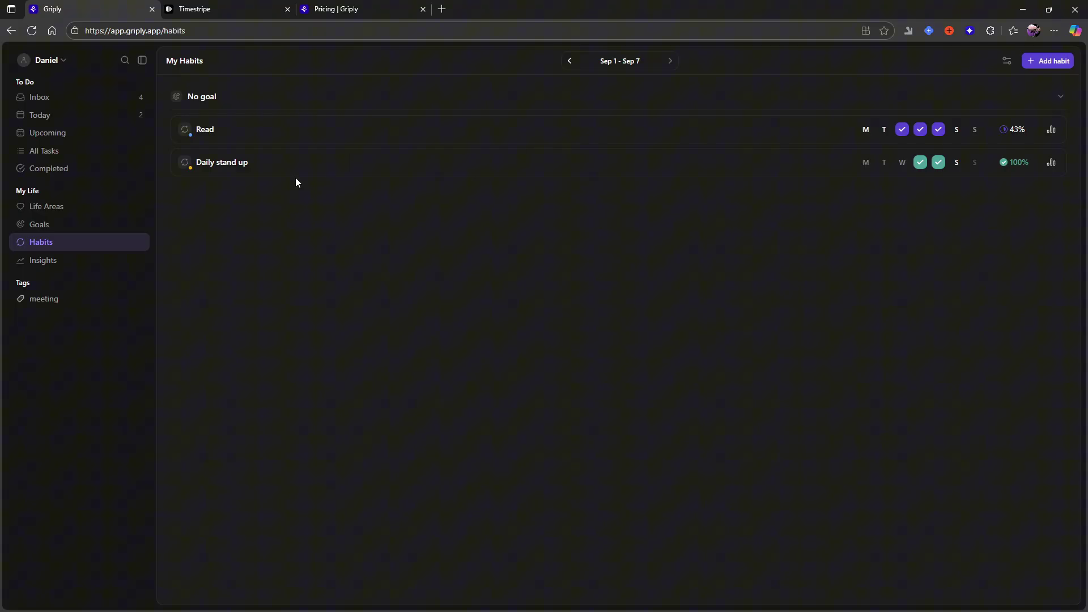
pyautogui.click(229, 135)
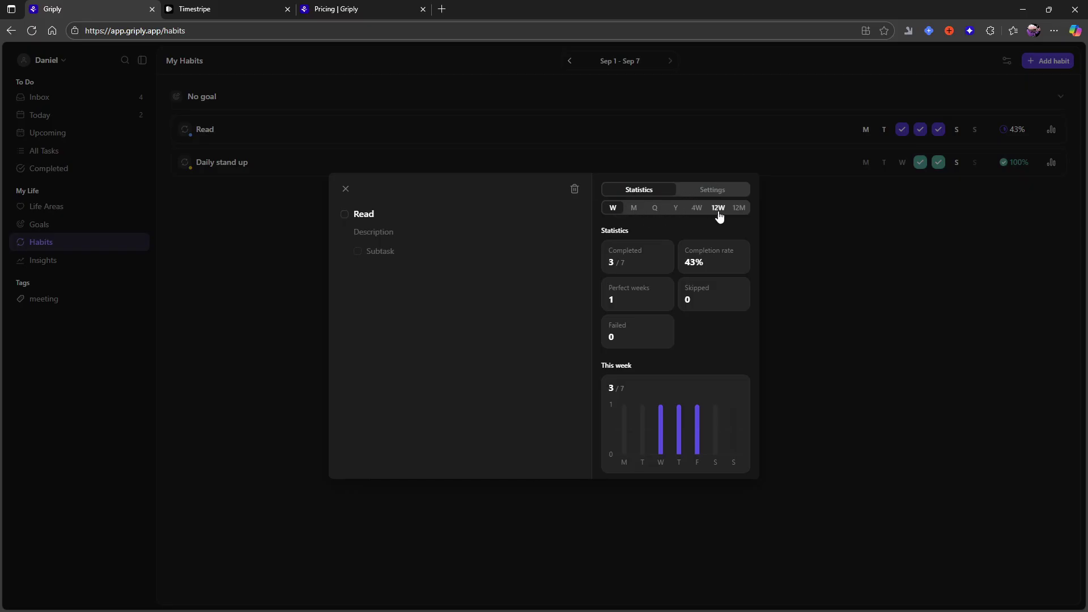
pyautogui.click(837, 215)
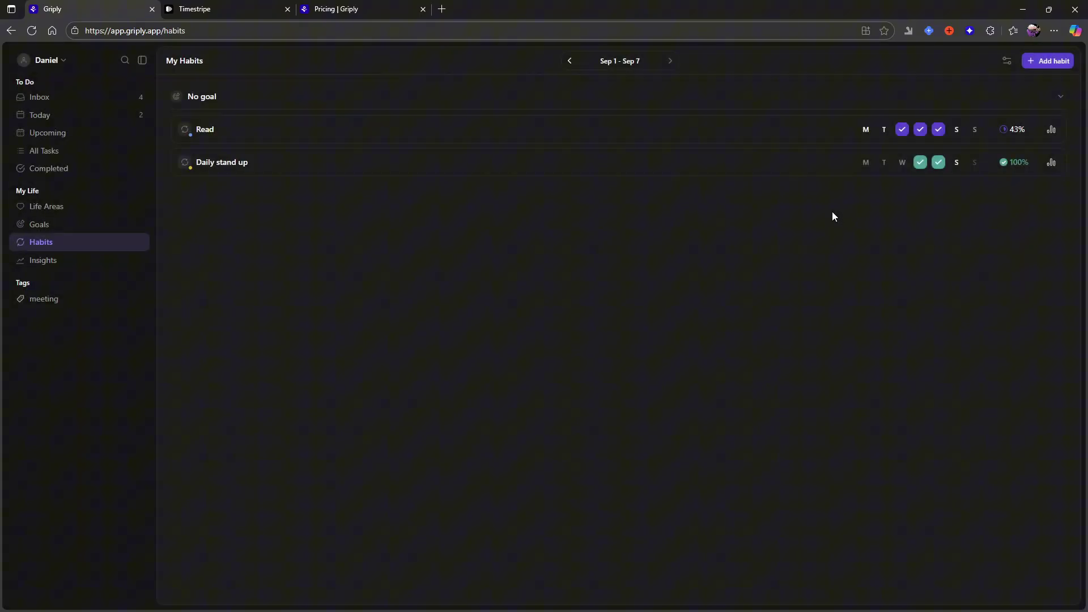
# Review Daily stand up statistics across yearly, 12W and 12M periods.
pyautogui.click(718, 164)
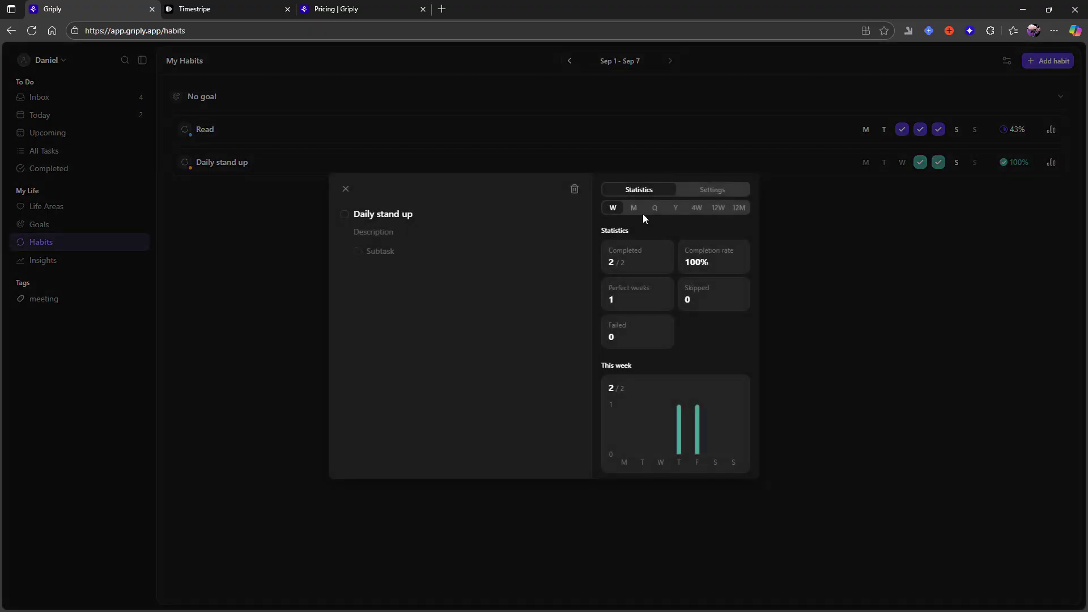
pyautogui.click(675, 209)
pyautogui.click(716, 209)
pyautogui.click(738, 208)
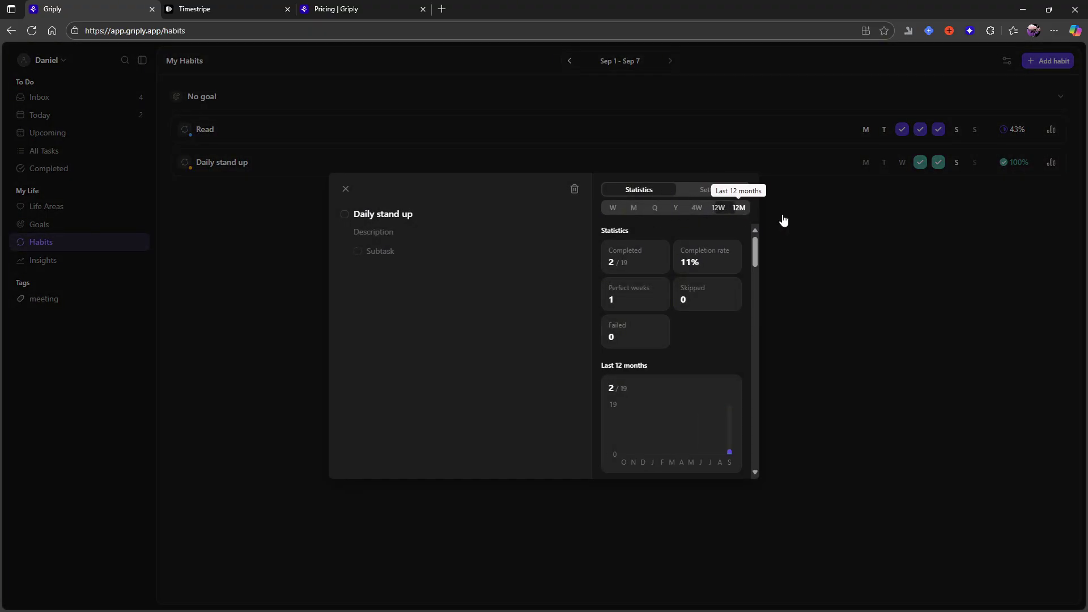
pyautogui.click(820, 227)
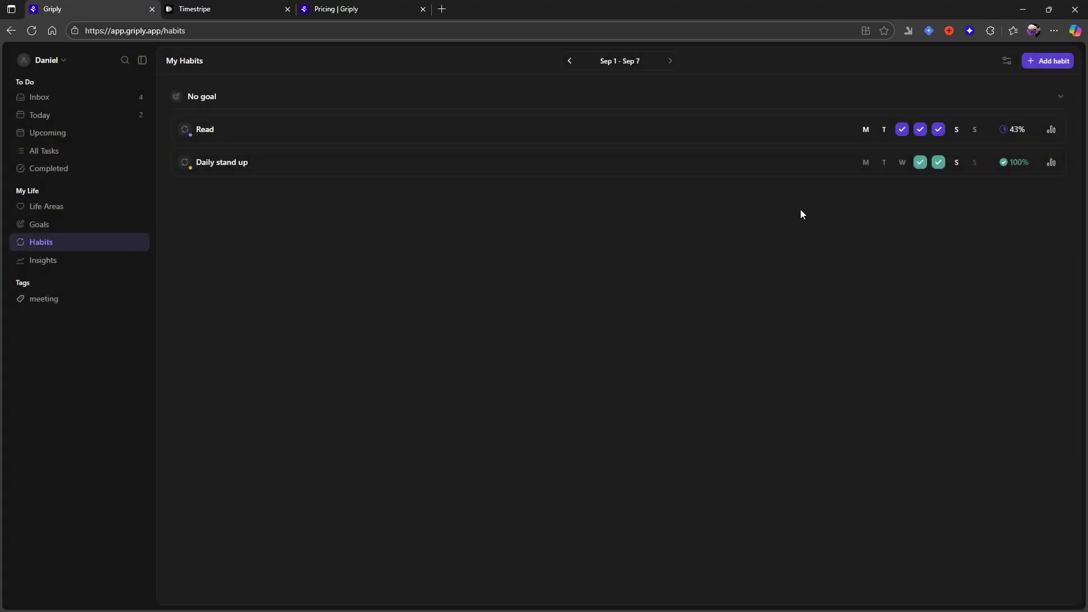
# Review the goal and habit charts on Insights, then go back to Today.
pyautogui.click(75, 262)
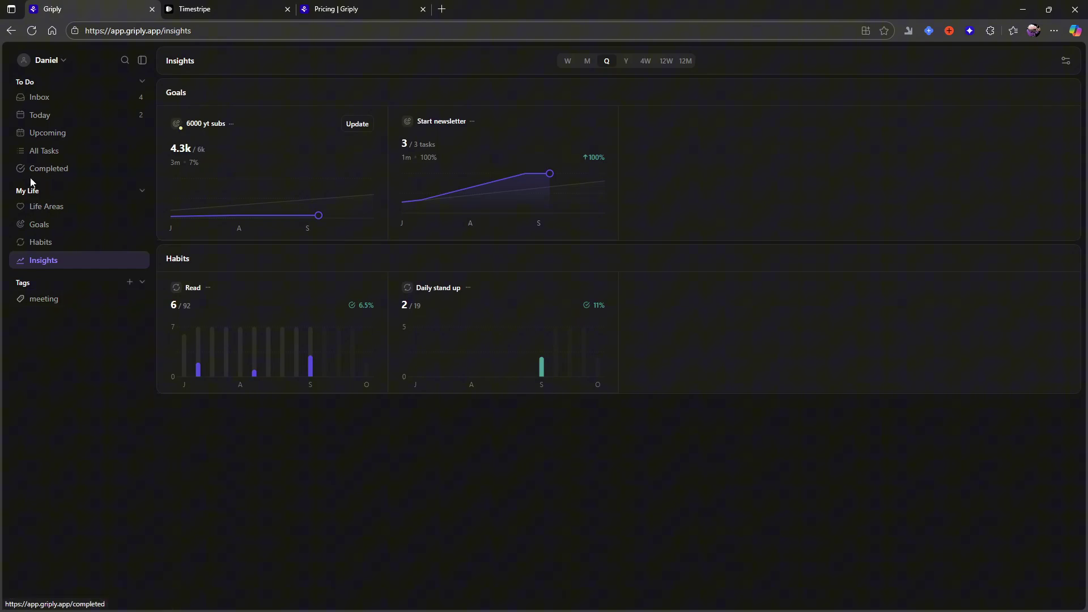
pyautogui.click(65, 118)
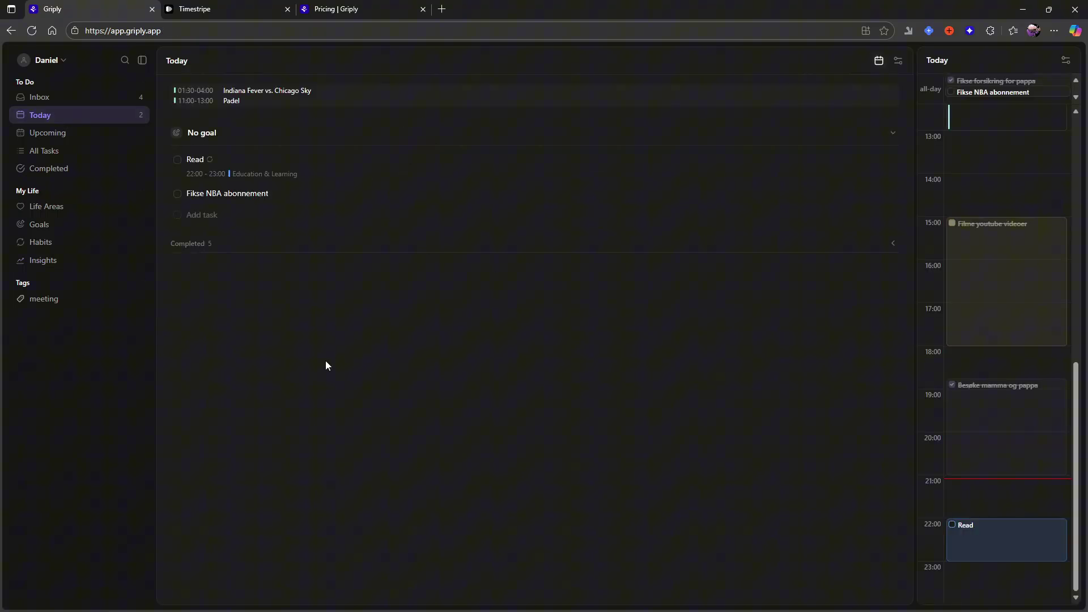